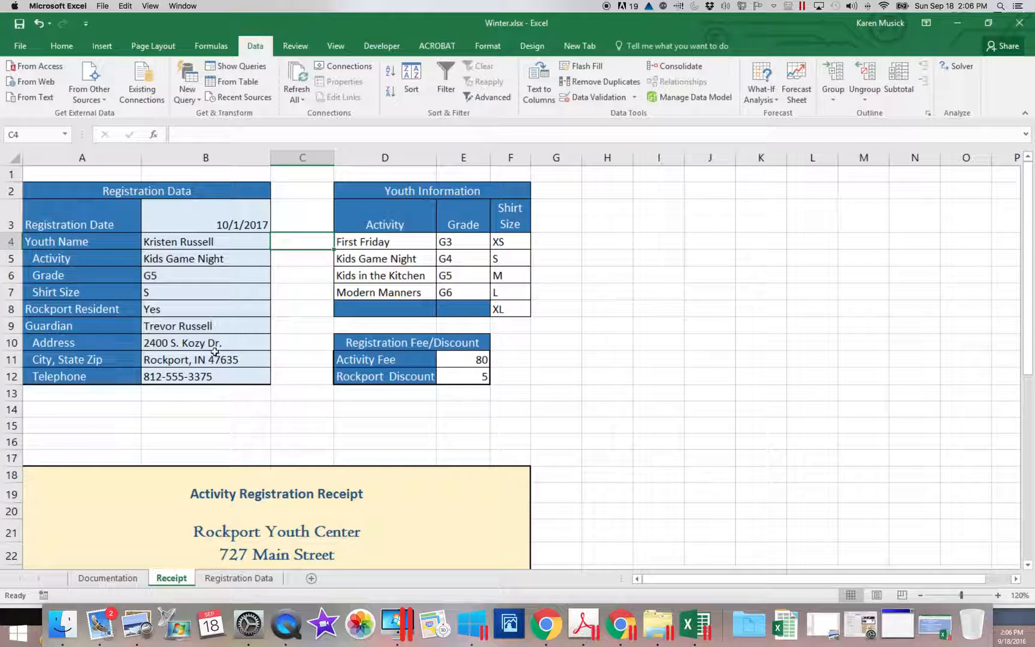
Examine the Registration Data entry cells on the Receipt sheet, then the activity receipt and transfer area below them
click(234, 219)
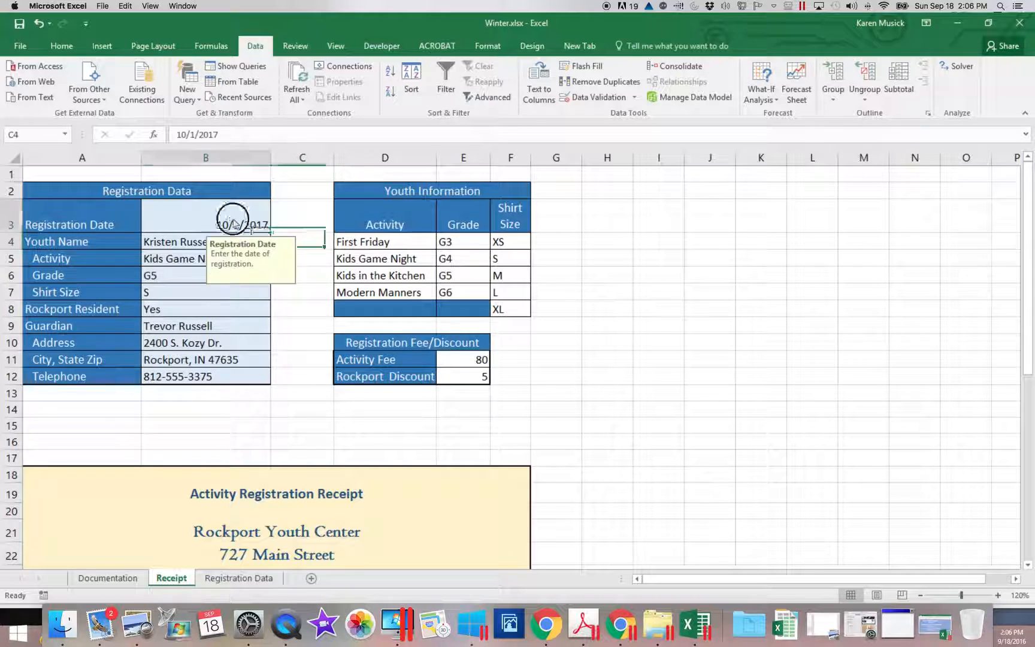
click(172, 241)
click(177, 258)
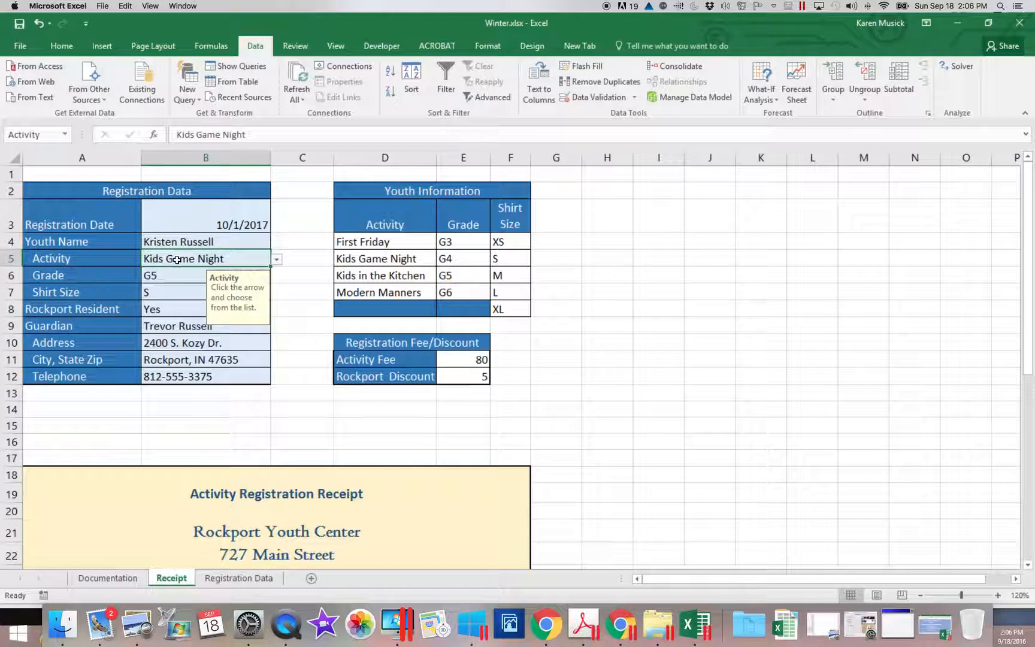
click(174, 273)
click(180, 288)
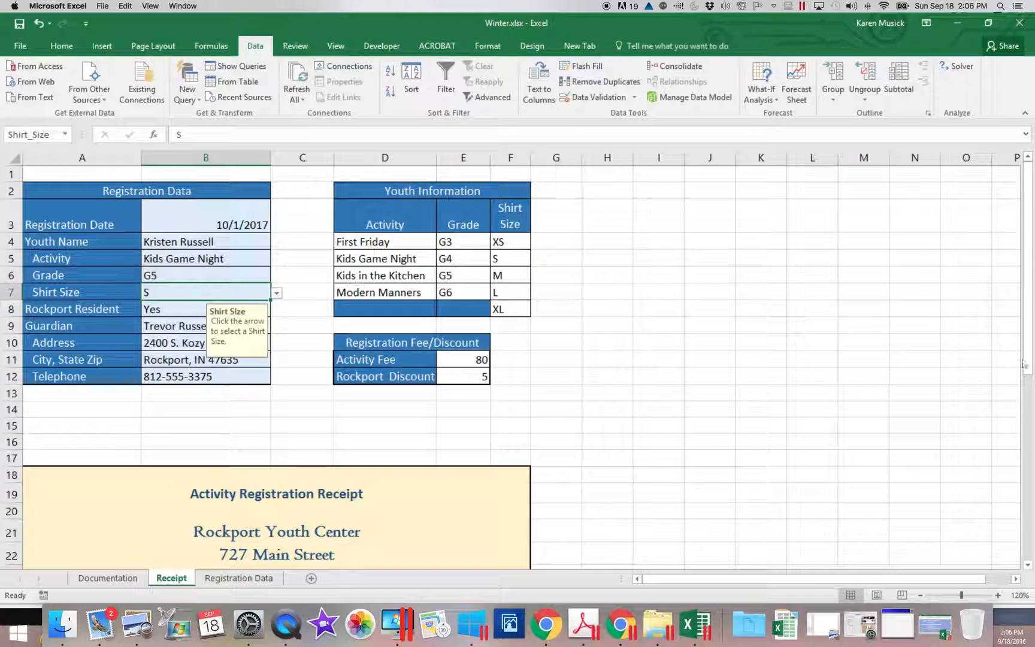
drag(1030, 360, 1017, 558)
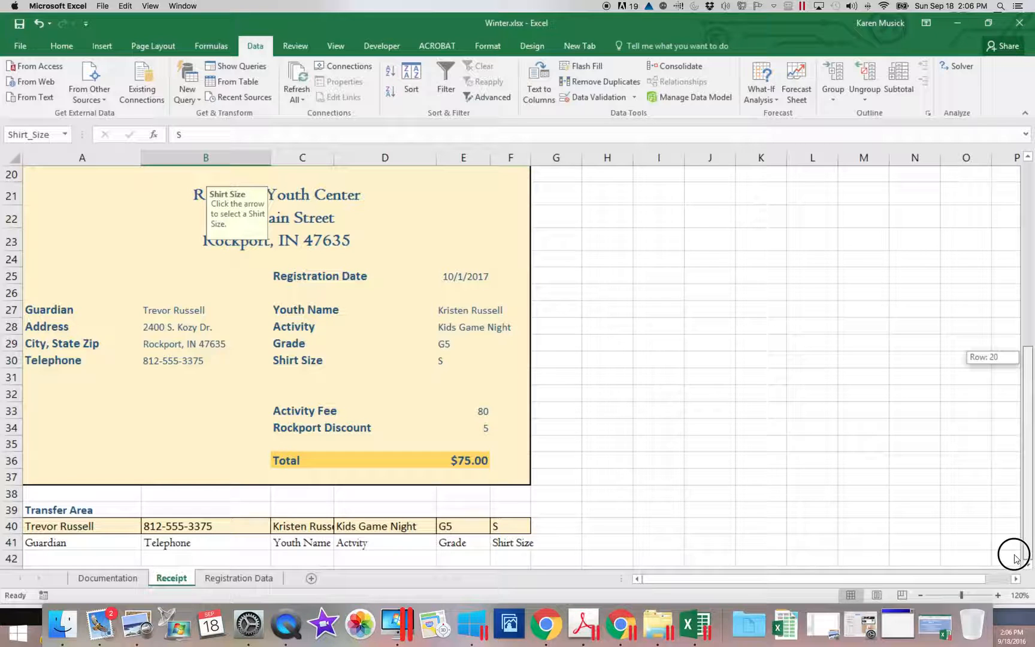
drag(1014, 558, 1013, 557)
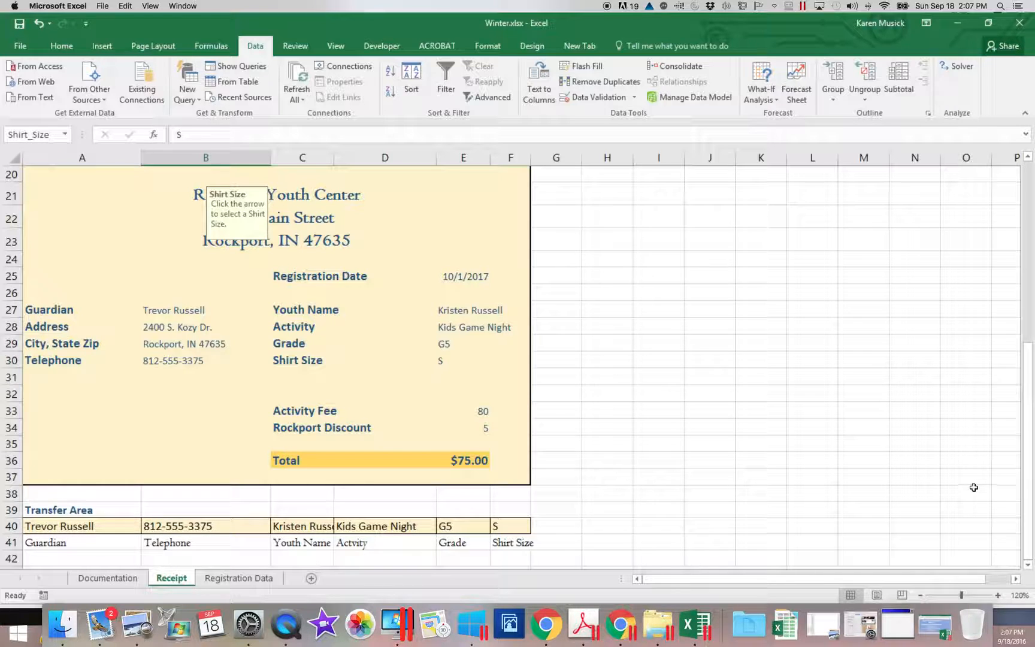
drag(1025, 513, 1024, 309)
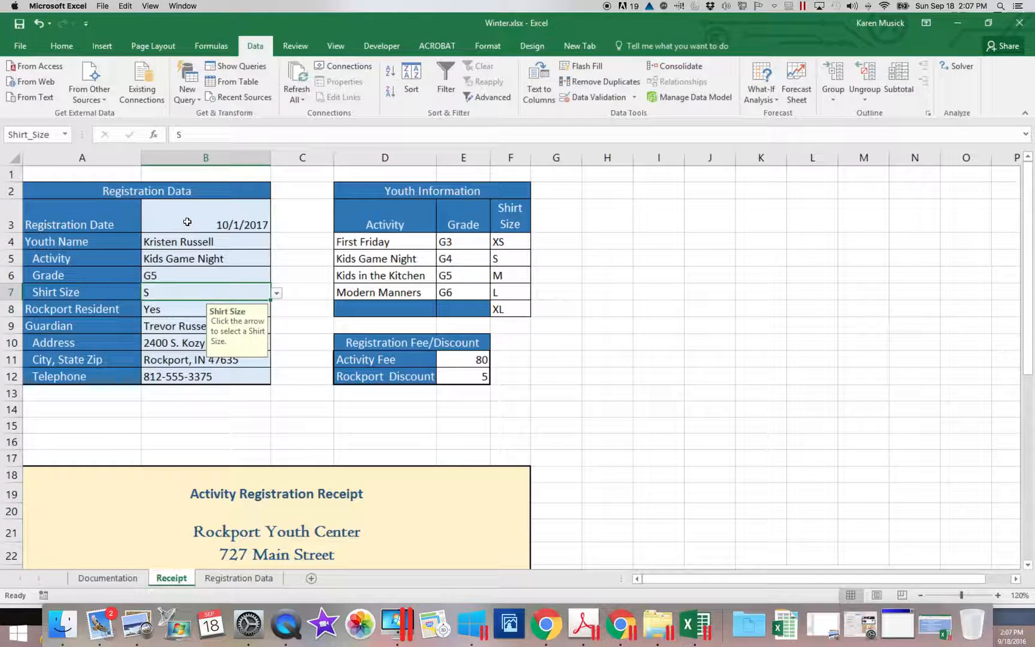
click(187, 222)
drag(187, 221, 183, 372)
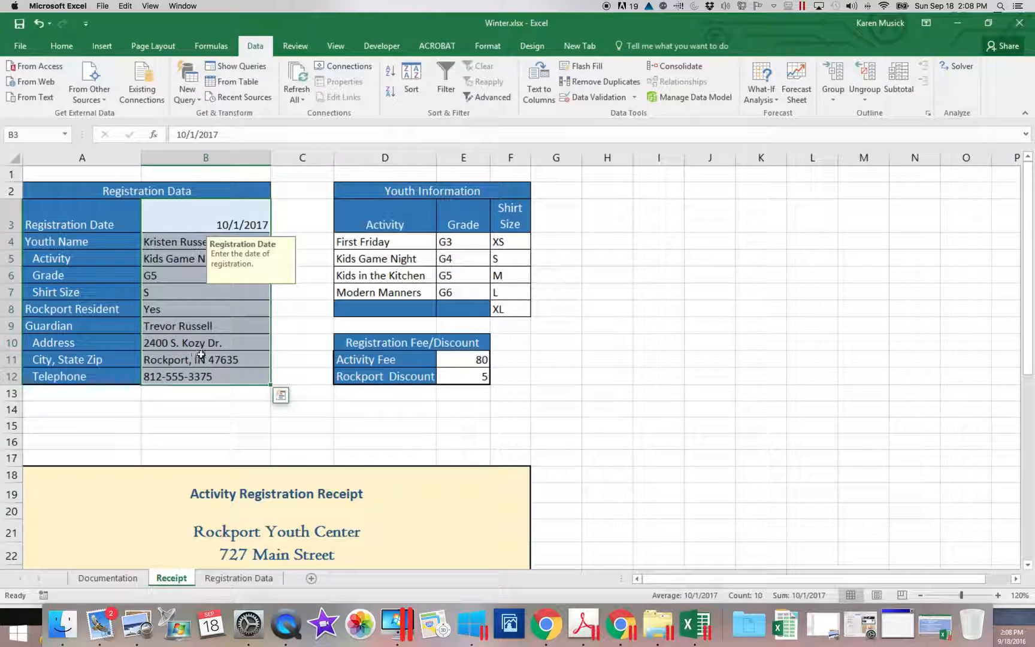
click(305, 48)
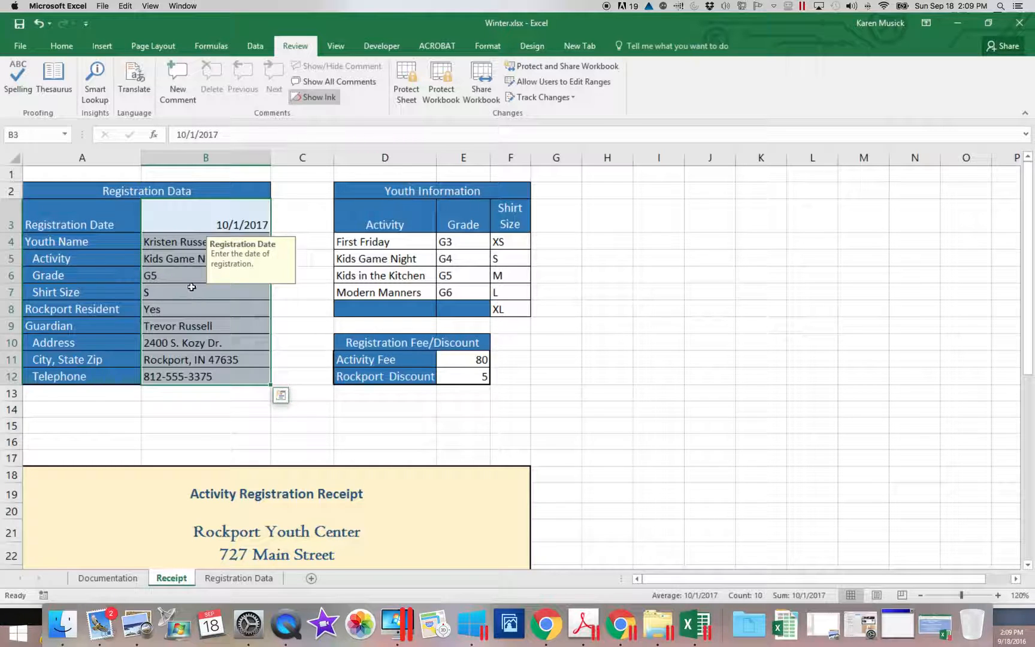
Unlock the Registration Data entry cells B3:B12 by turning off their Locked protection setting
click(179, 222)
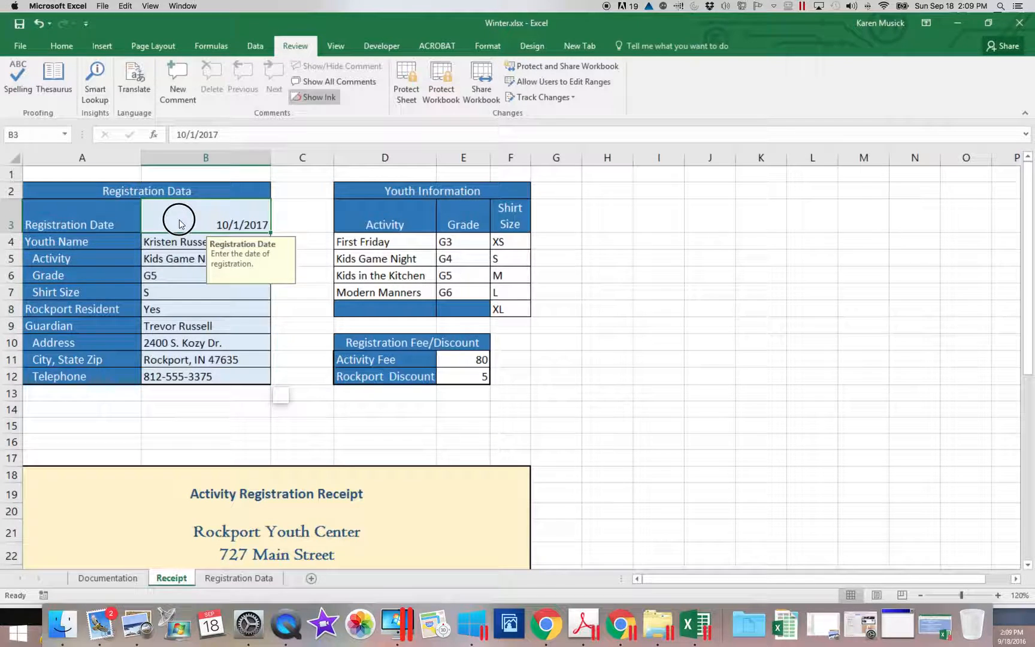
drag(179, 223, 175, 375)
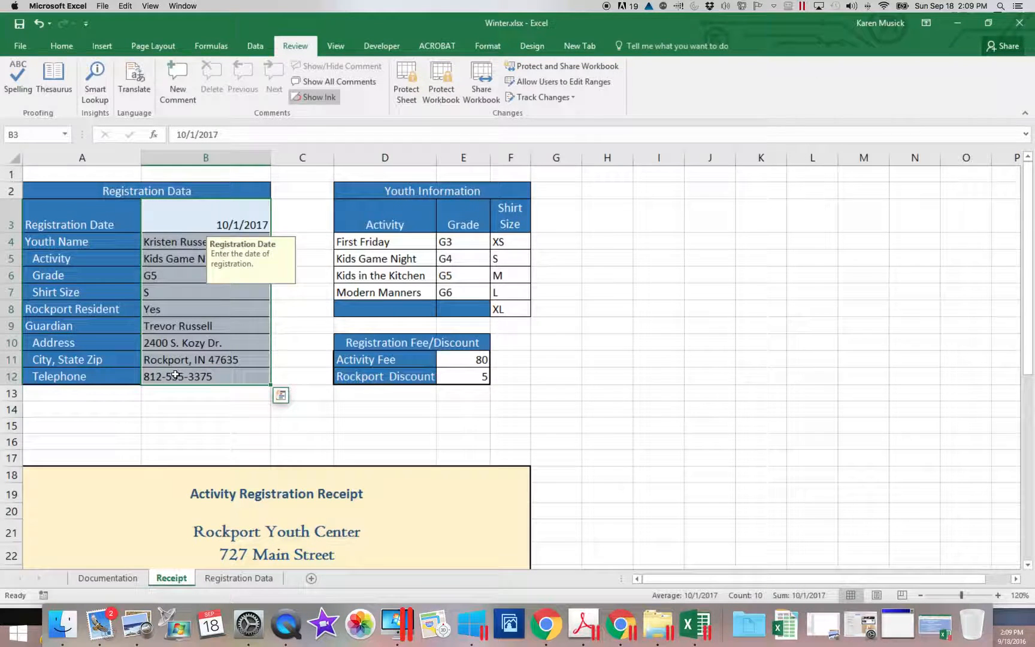
click(62, 47)
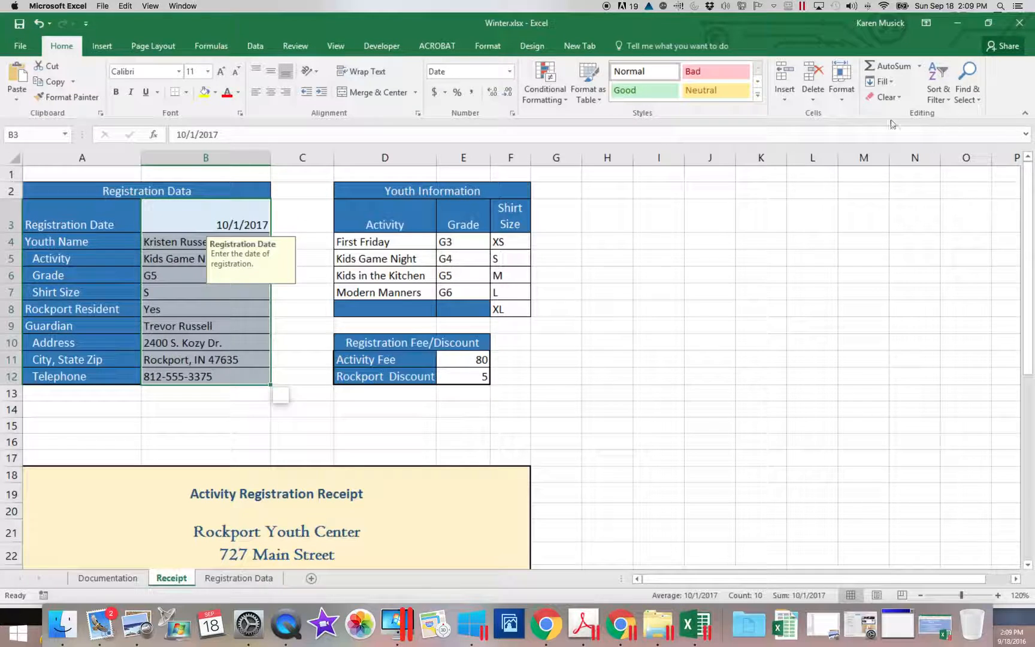
click(842, 102)
click(842, 102)
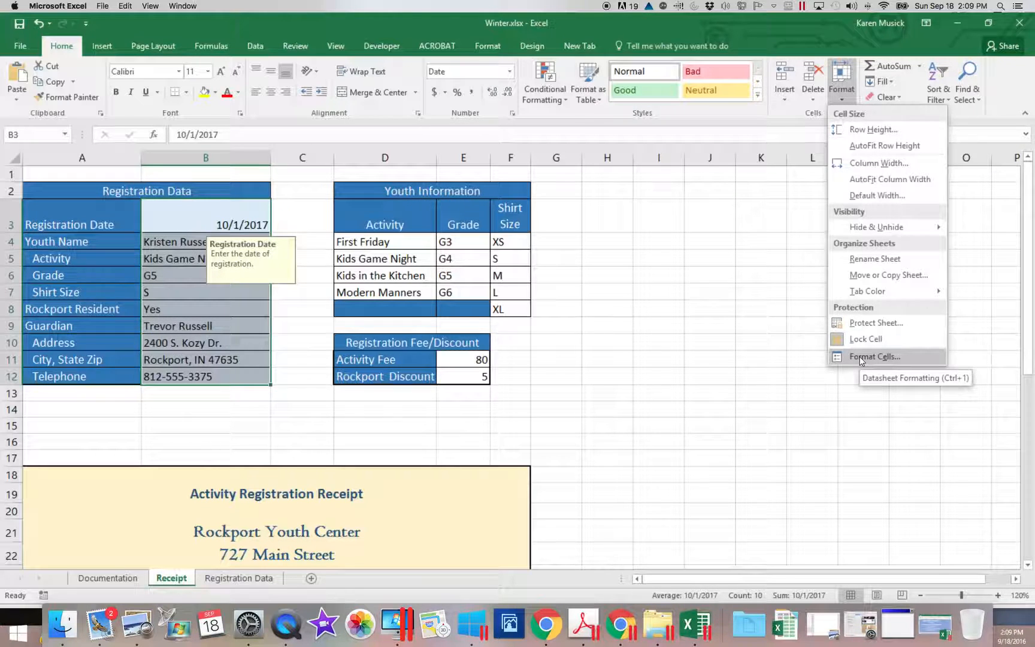
click(859, 357)
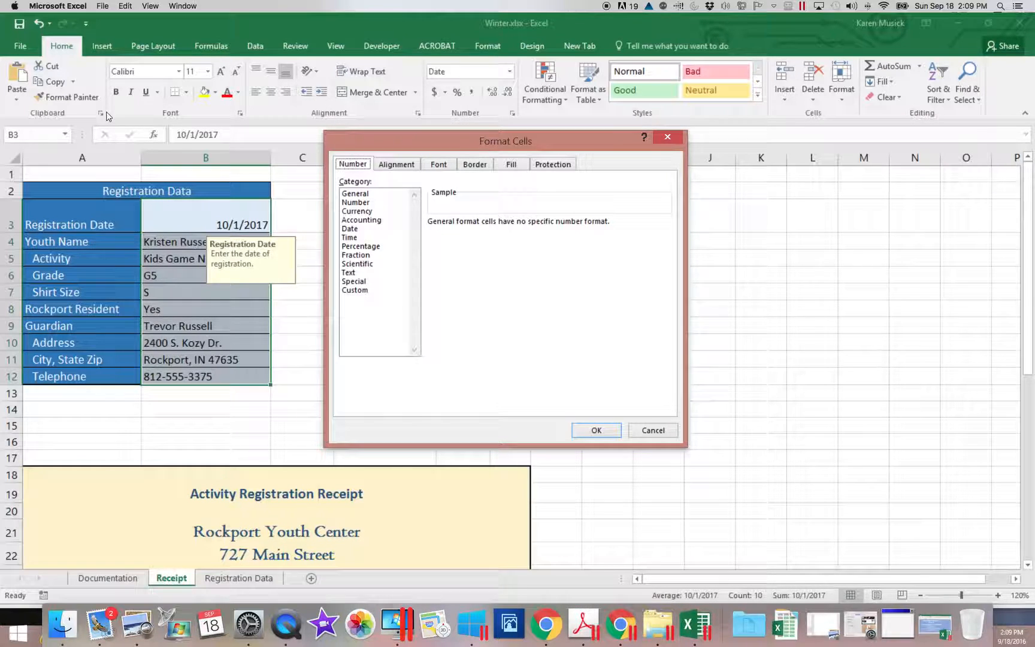
click(394, 166)
click(438, 166)
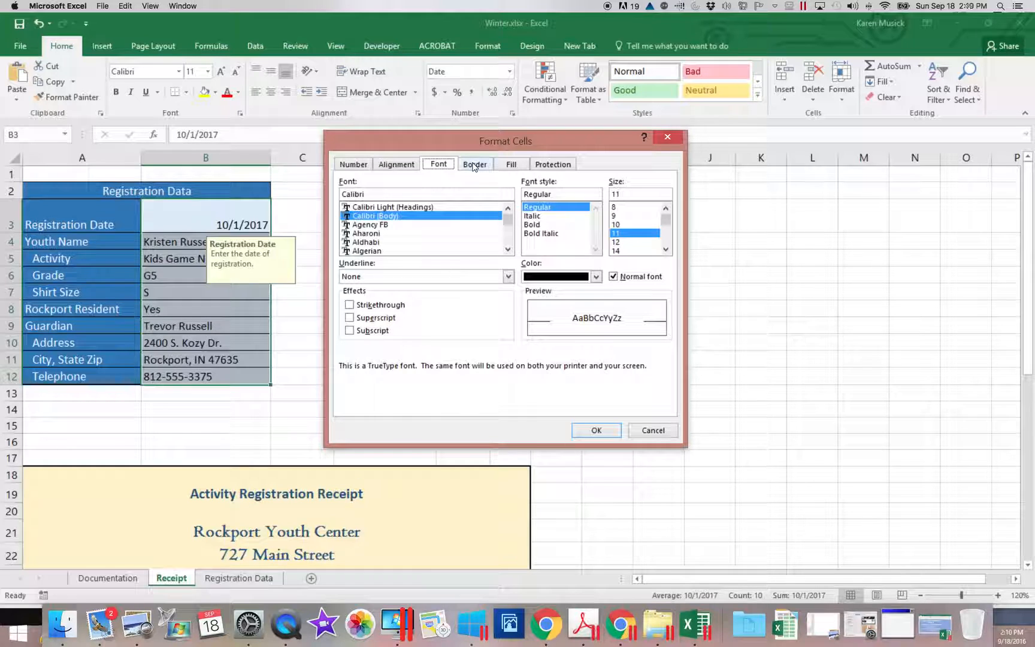
click(551, 168)
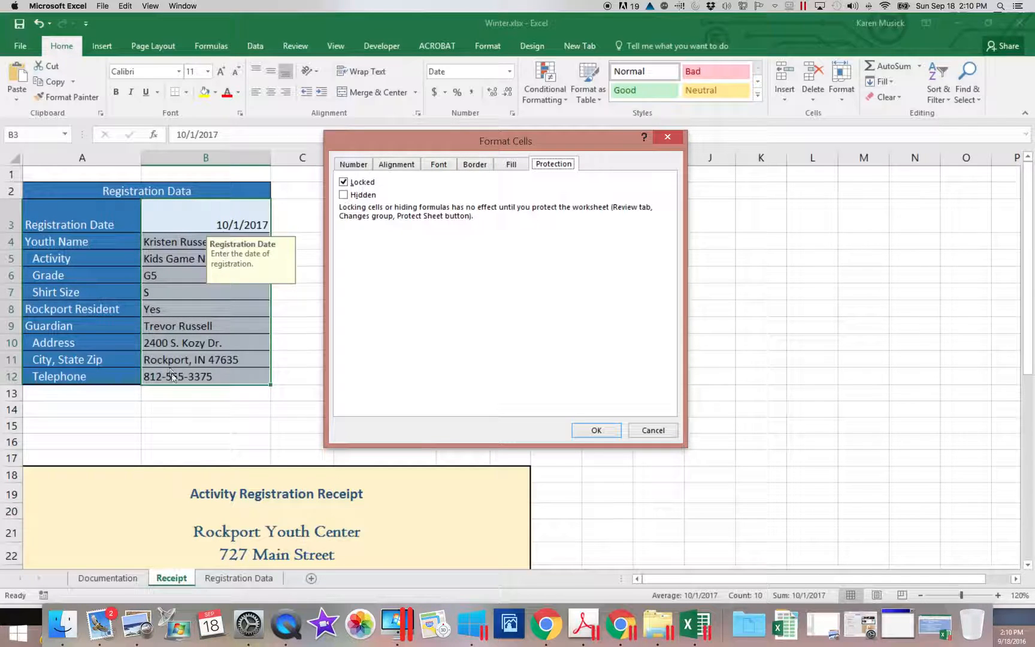
click(344, 182)
click(597, 431)
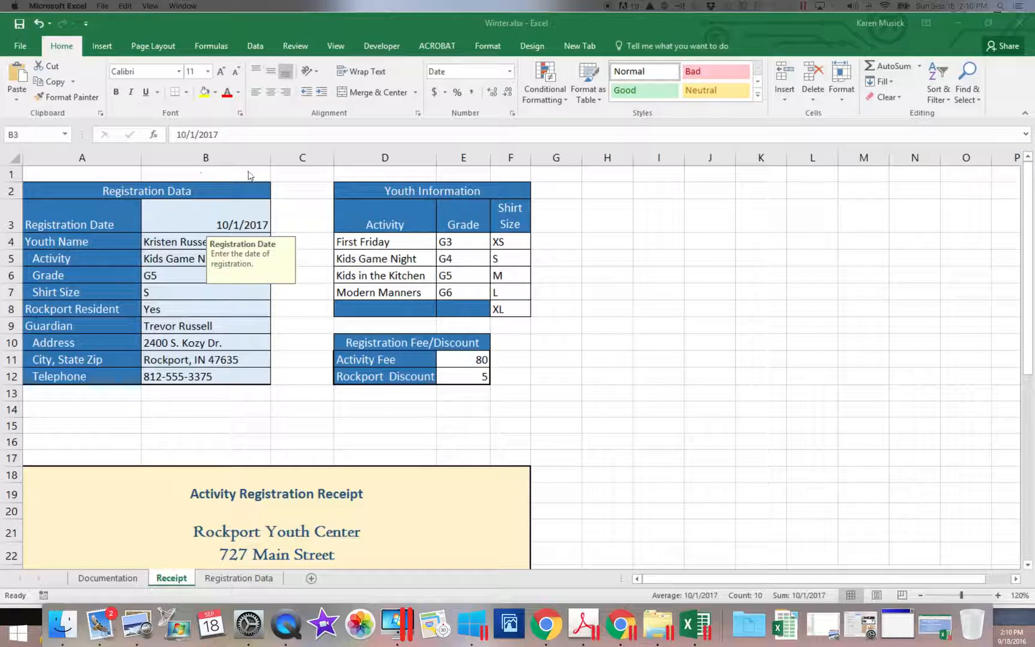
Protect the Receipt sheet without a password, allowing selection of locked and unlocked cells, and remove the protection again
click(304, 48)
click(304, 47)
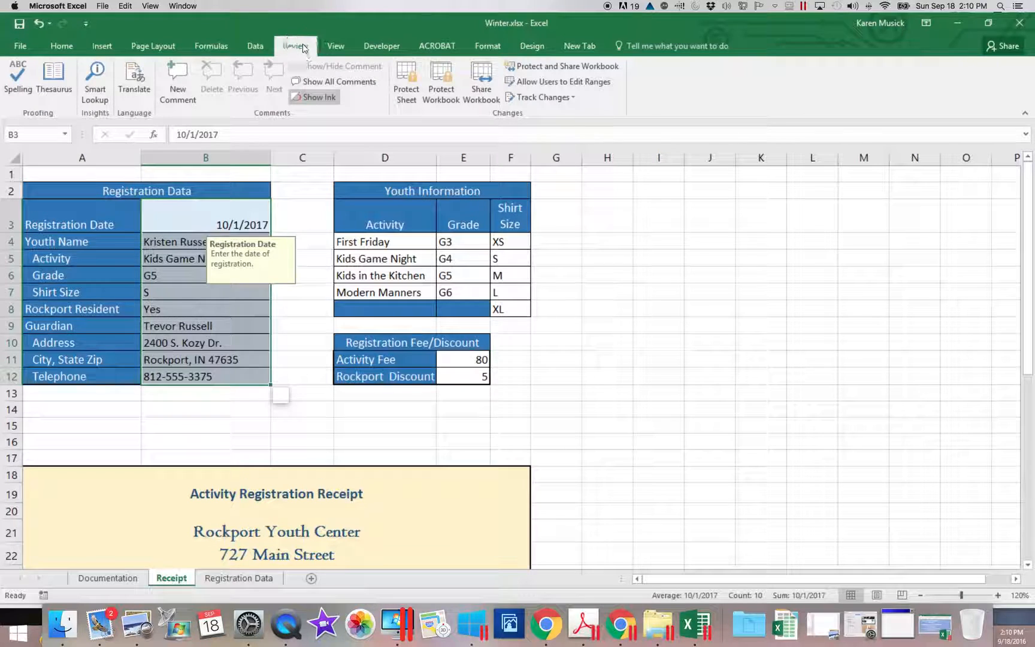
click(416, 93)
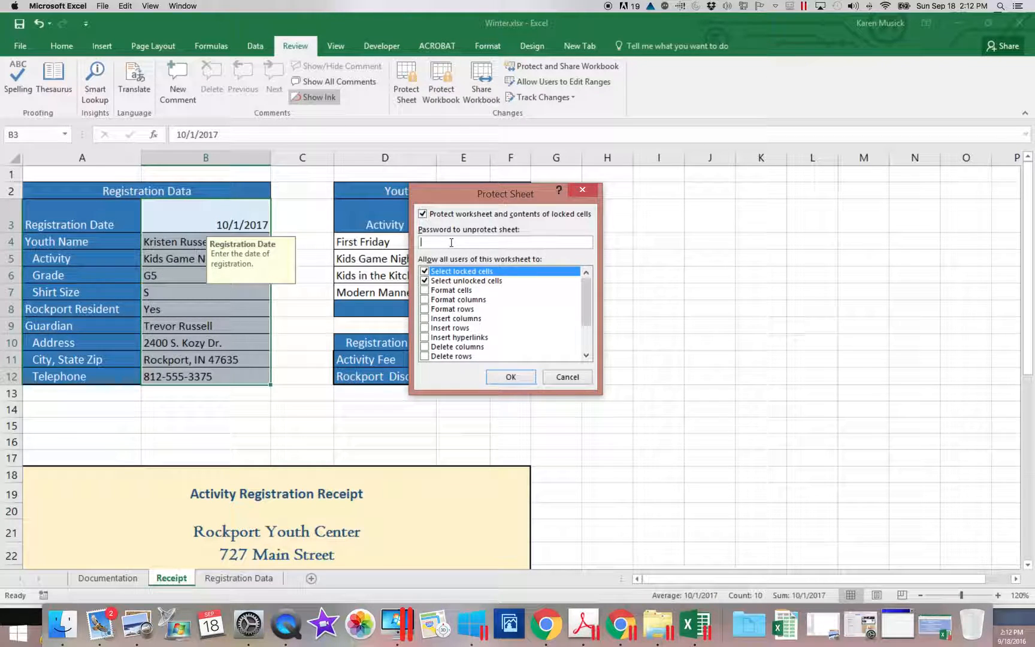
drag(450, 200, 634, 205)
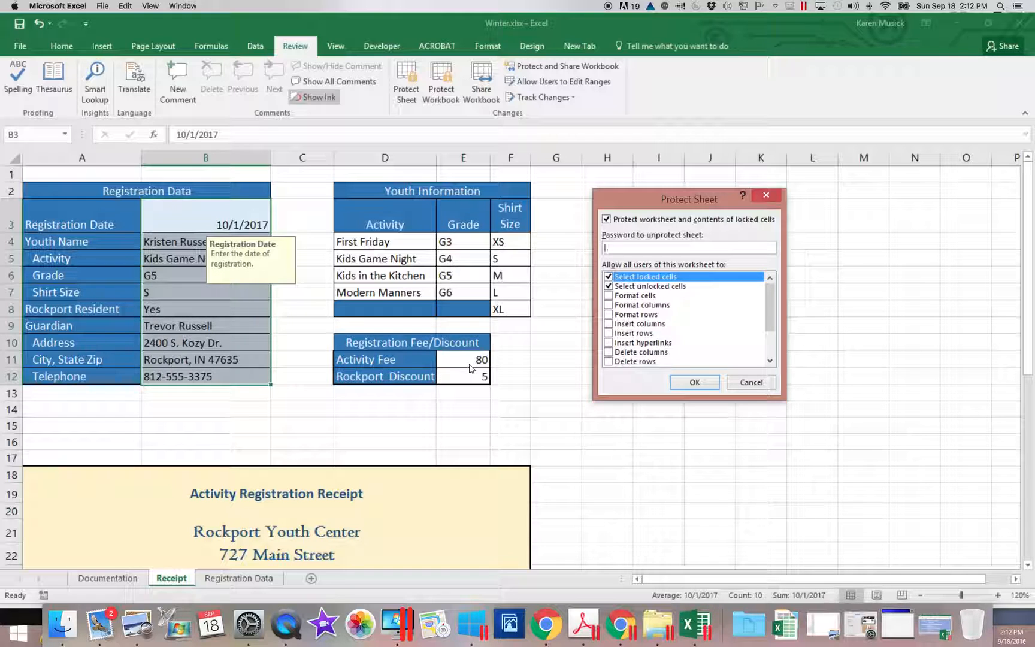
click(694, 382)
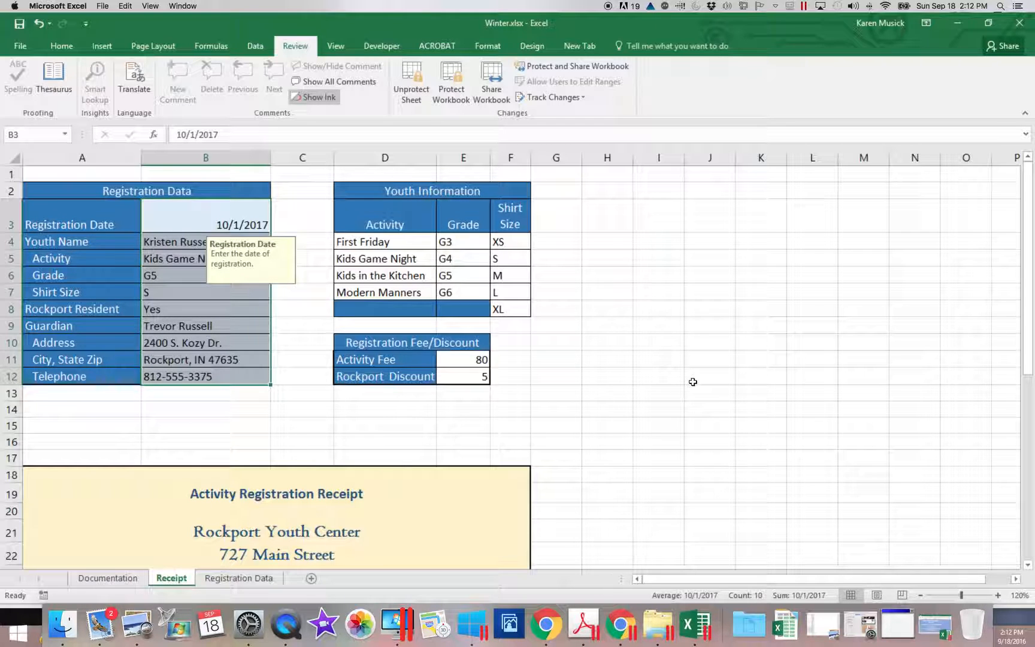
click(411, 101)
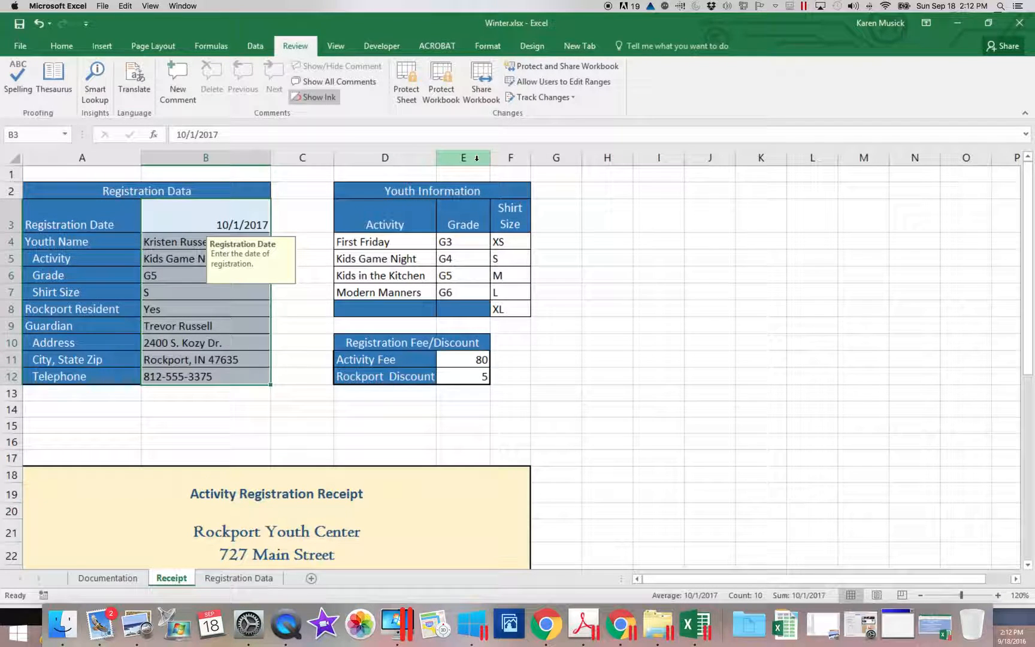
Protect the Receipt sheet with no password, allowing only the selection of locked and unlocked cells
click(407, 90)
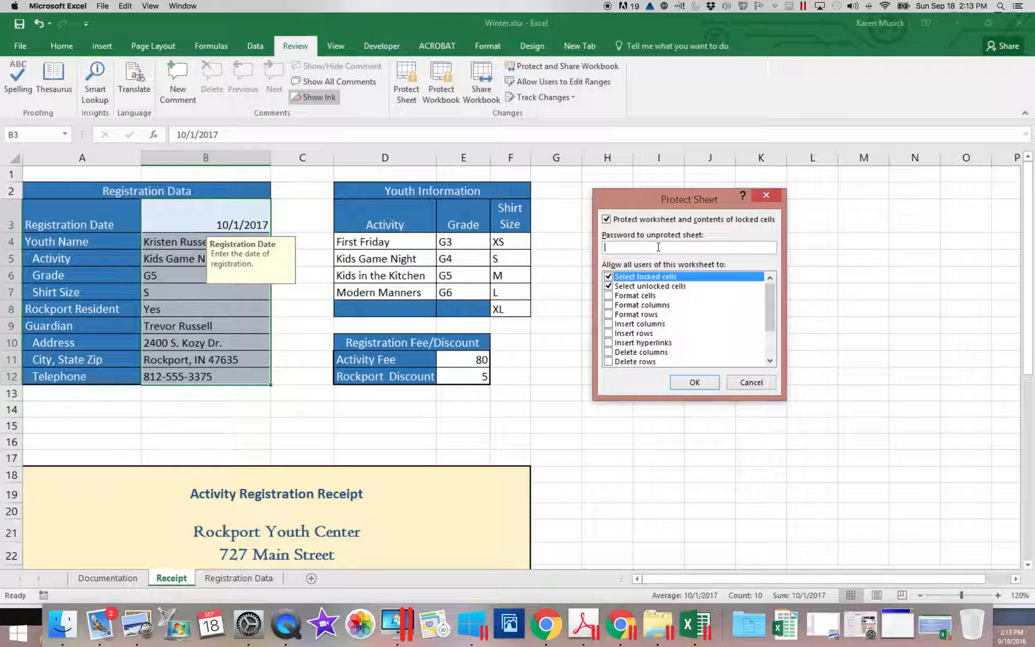
click(699, 386)
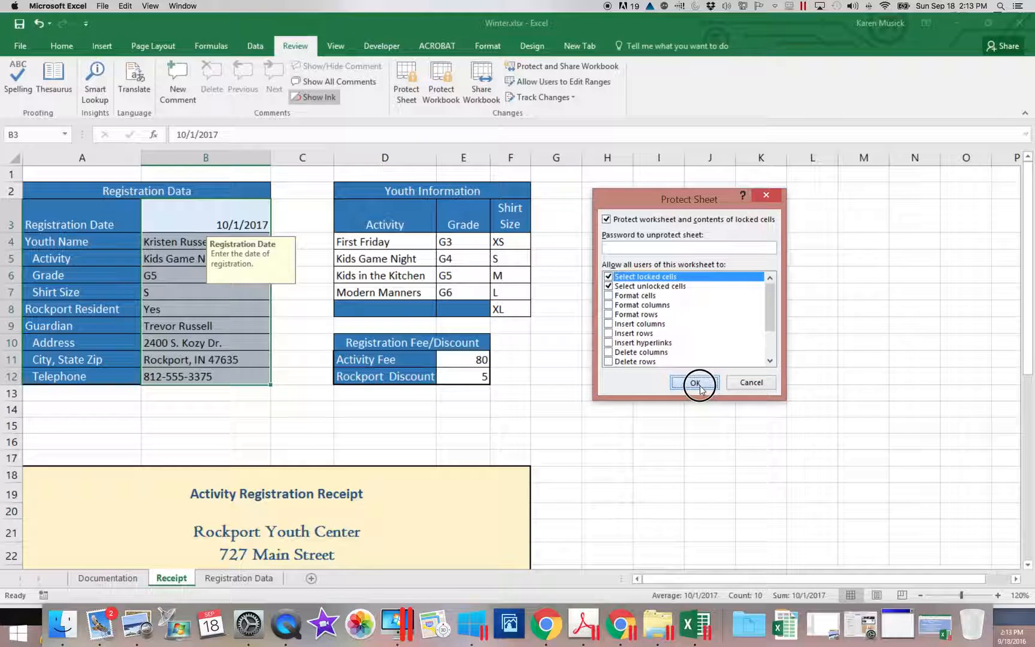
key(ctrl+Up)
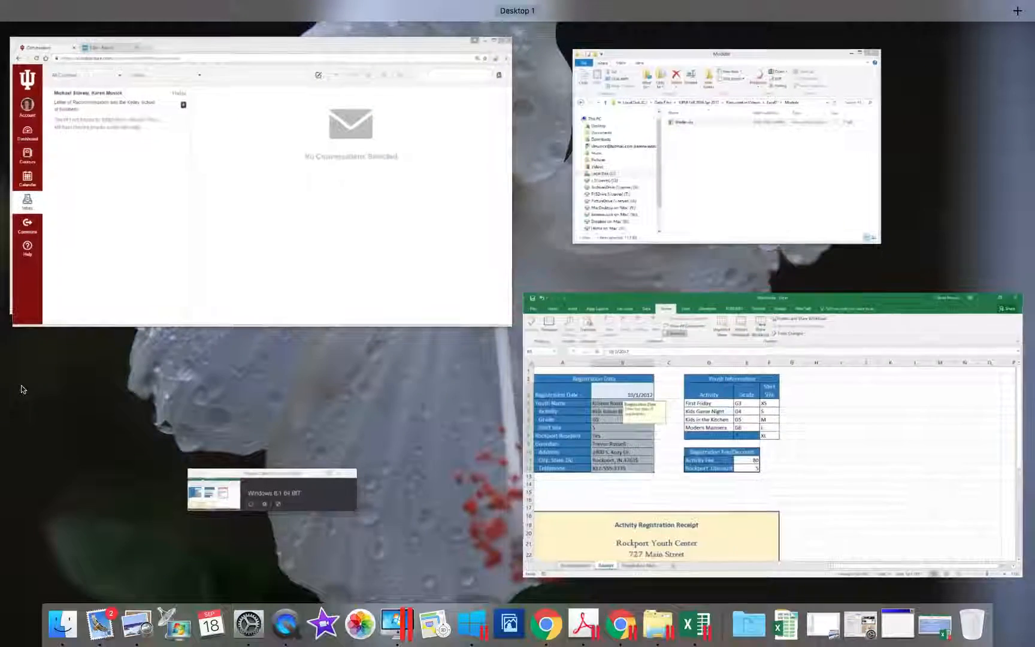
click(790, 302)
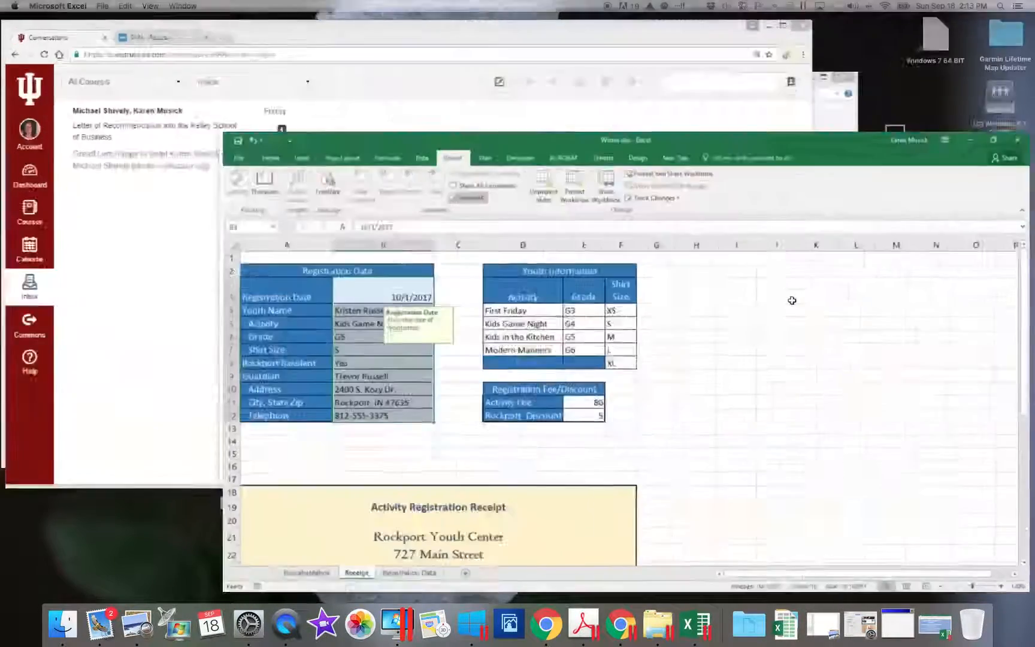
Try to edit the locked First Friday cell D4 in the Youth Information table and dismiss the alert
click(368, 221)
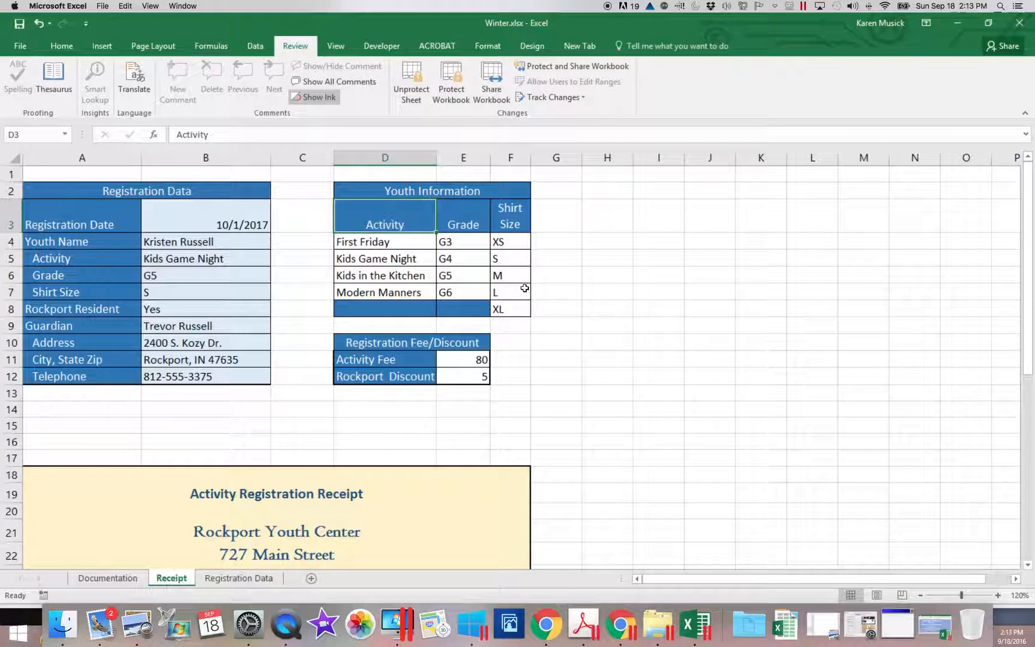
key(Down)
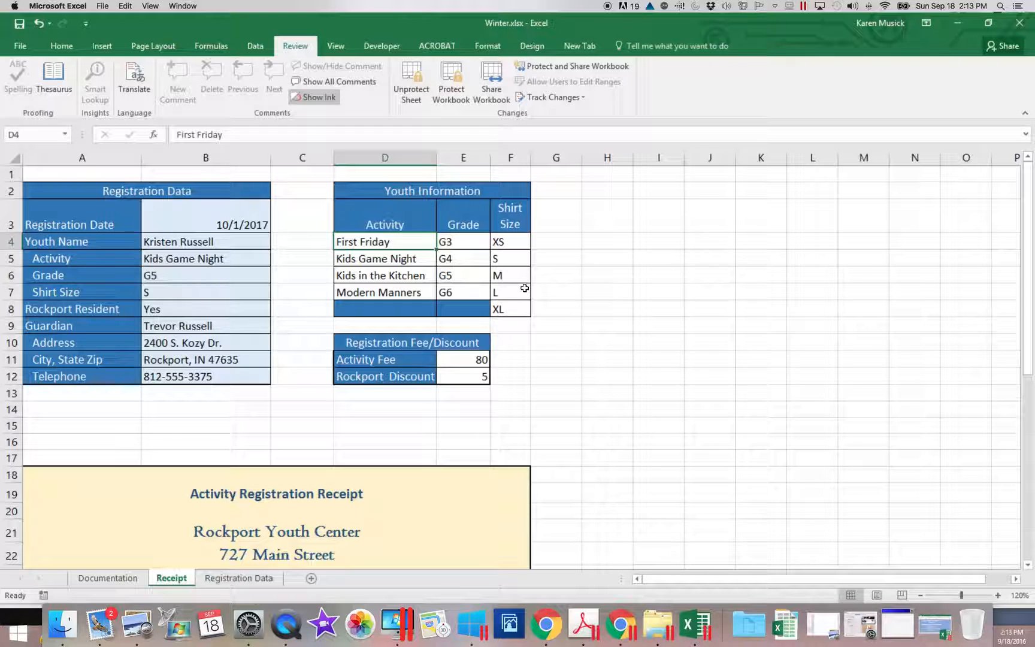
double_click(525, 289)
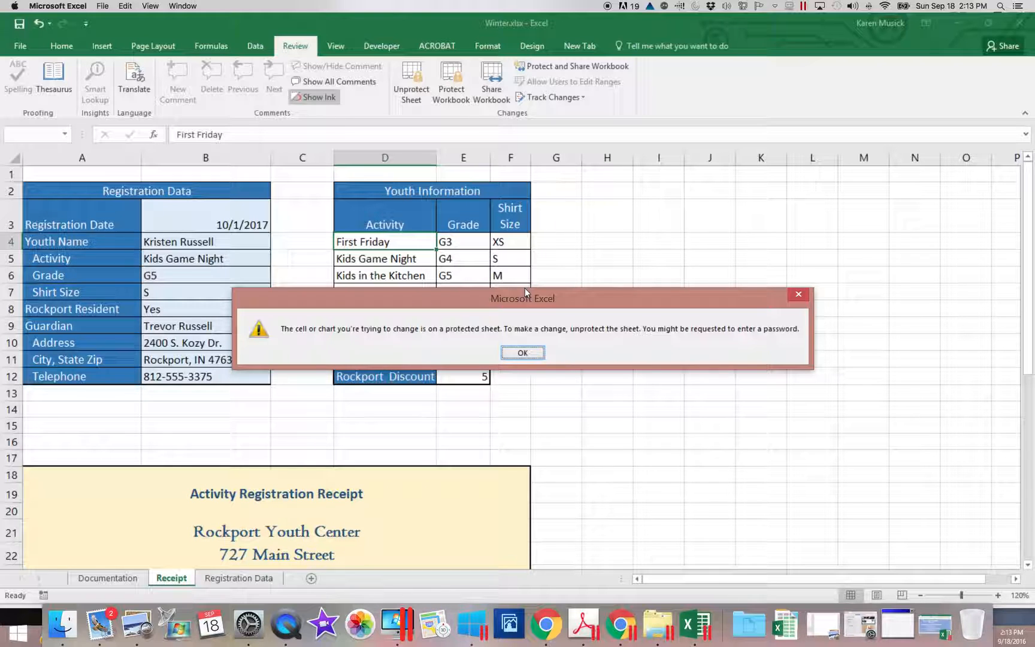
click(521, 353)
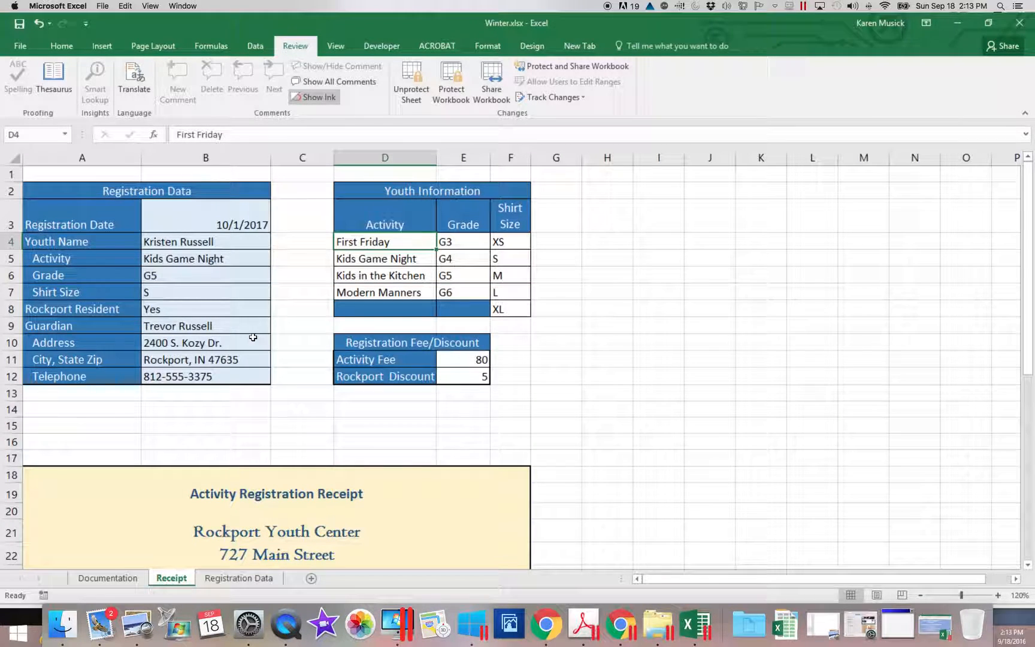
Test editing the unlocked Telephone cell B12 by replacing the number's area code, and undo the change
click(171, 376)
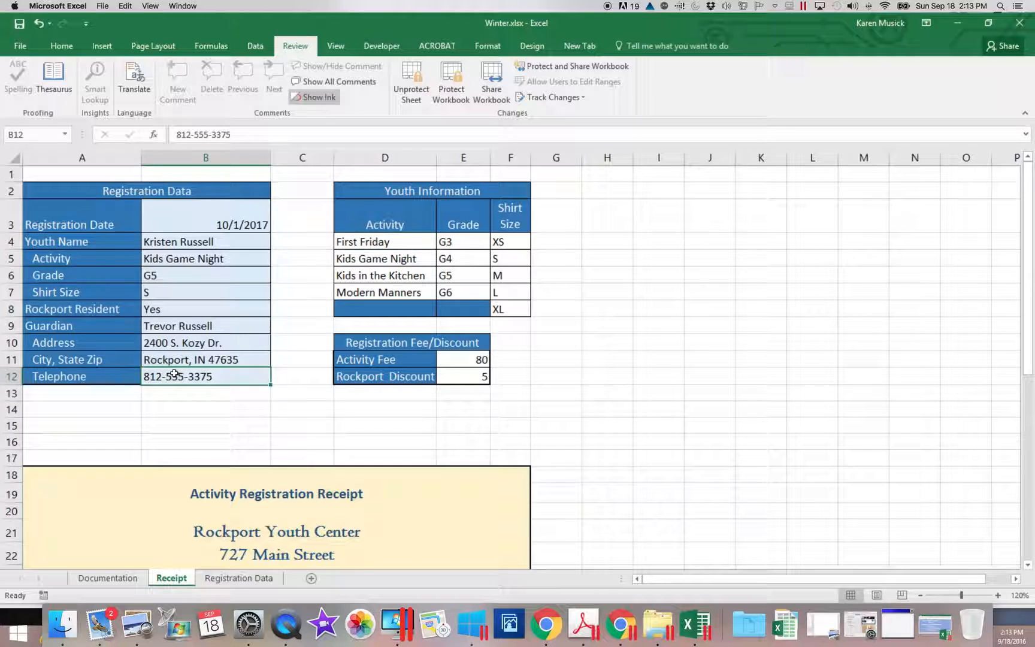
click(184, 135)
drag(184, 135, 176, 135)
text(317)
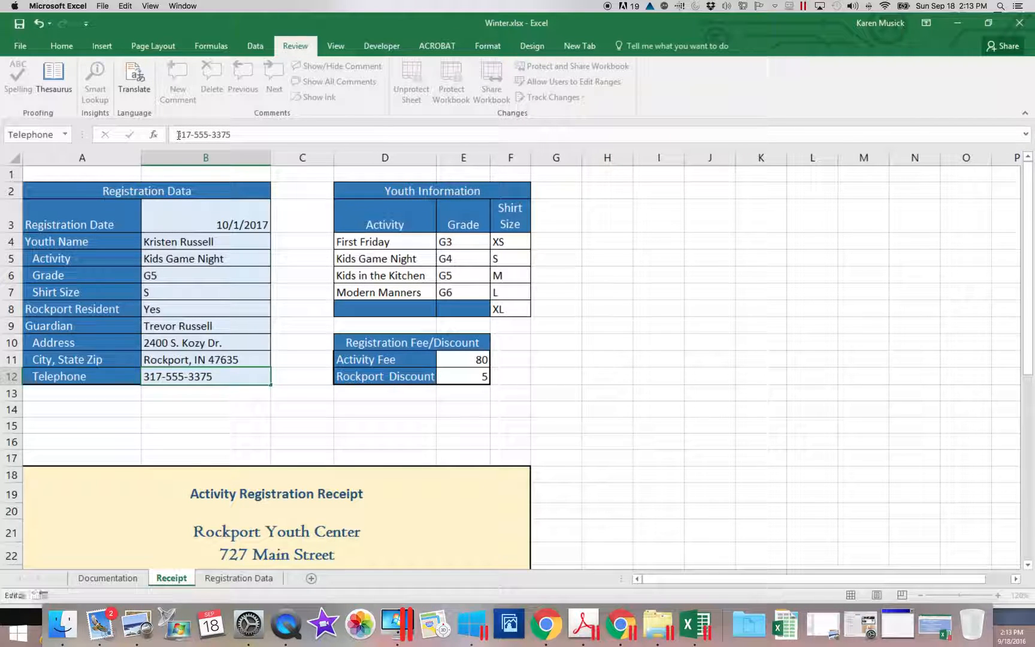
key(Return)
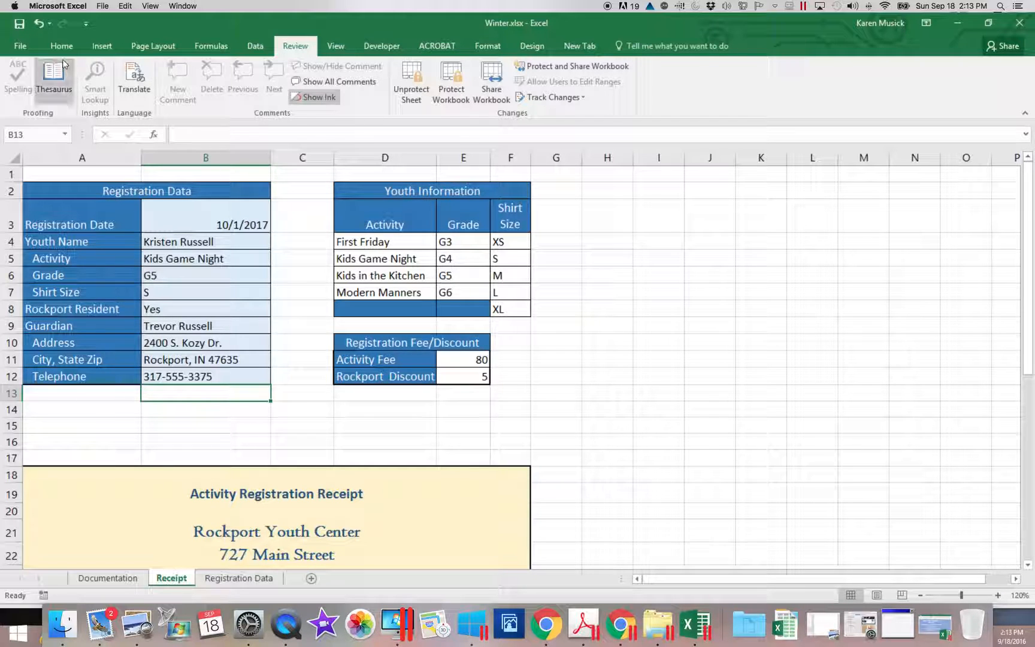
click(37, 25)
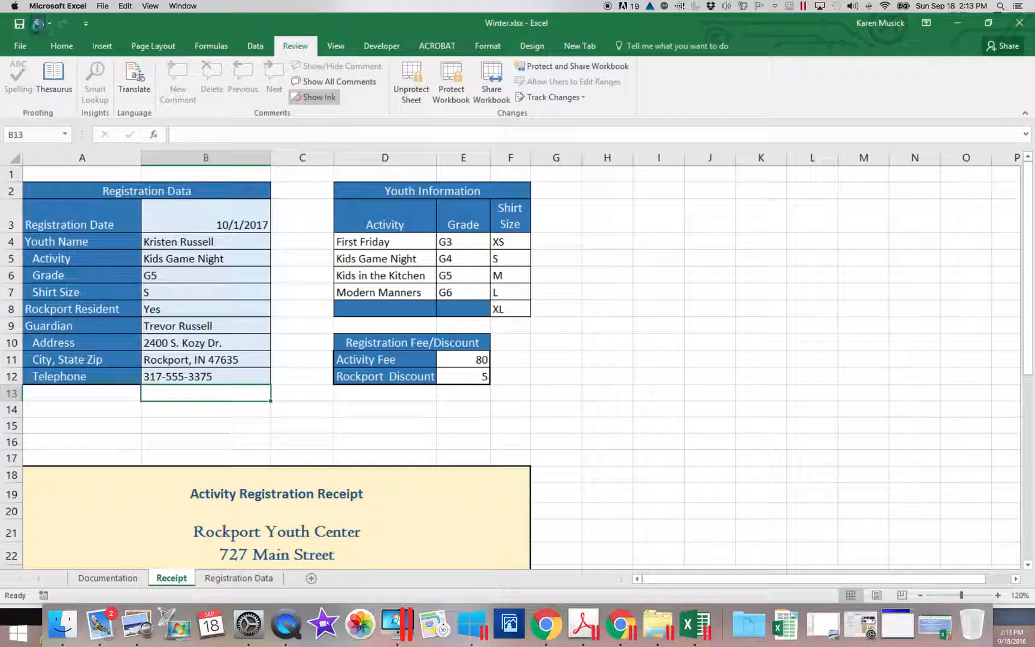
Check access to the unlocked registration date, guardian and city cells on the protected Receipt sheet
click(174, 216)
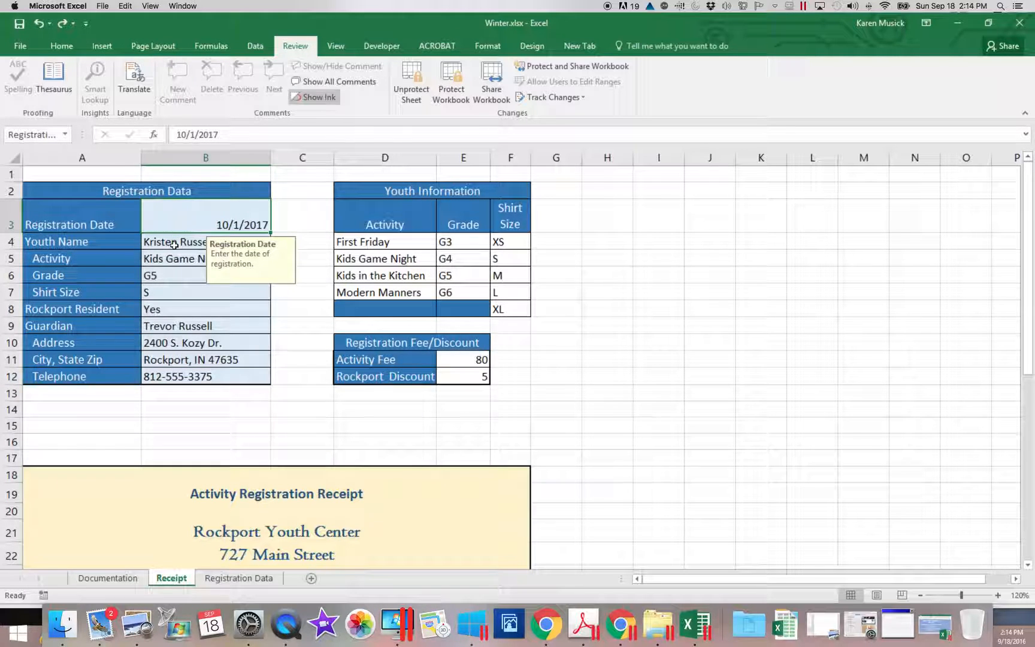
click(176, 325)
click(176, 359)
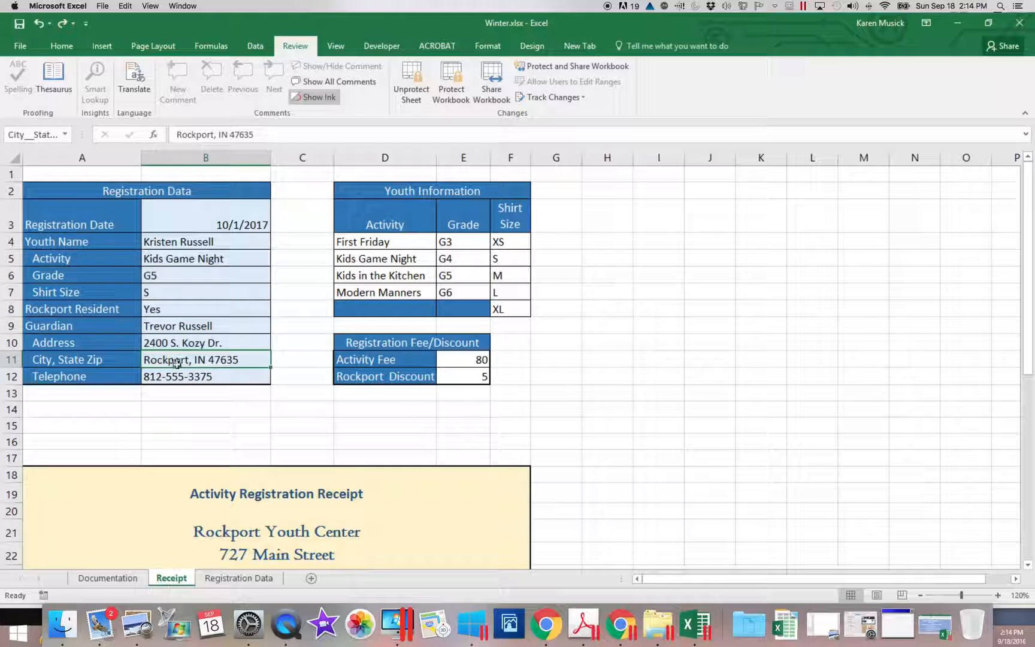
Try to edit the locked Shirt Size label in A7 and the Rockport Youth Center heading in A21, dismissing each alert
click(77, 293)
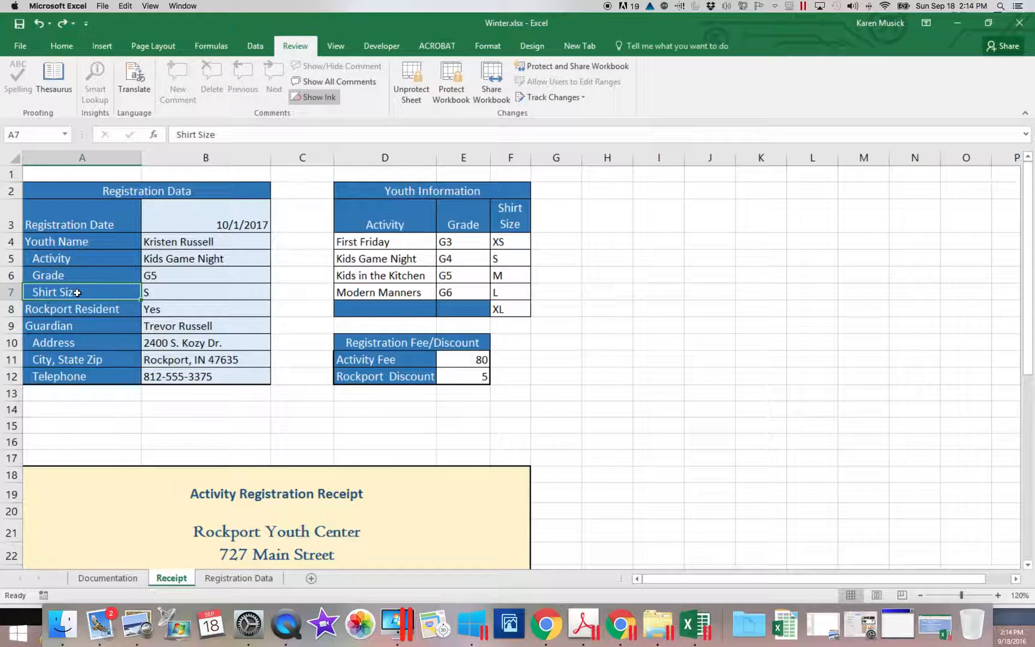
double_click(78, 293)
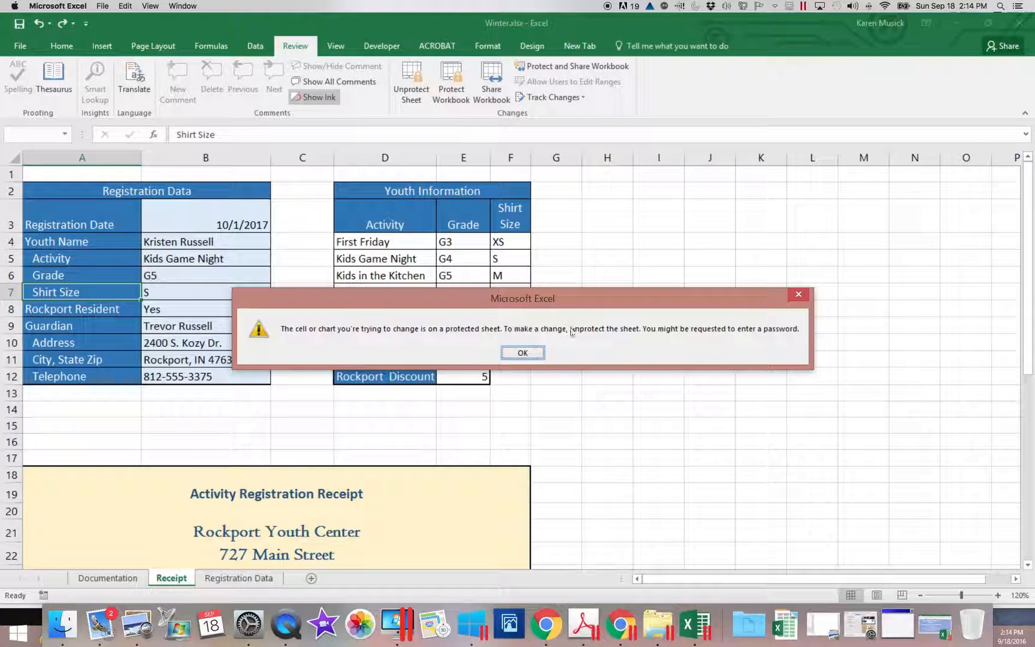
click(532, 353)
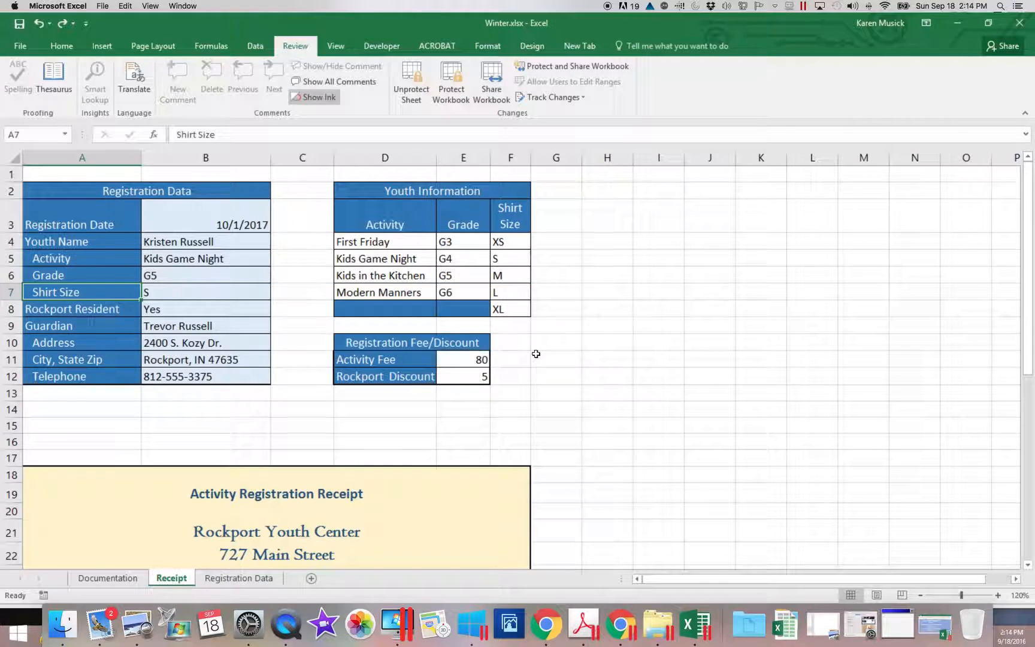
double_click(318, 533)
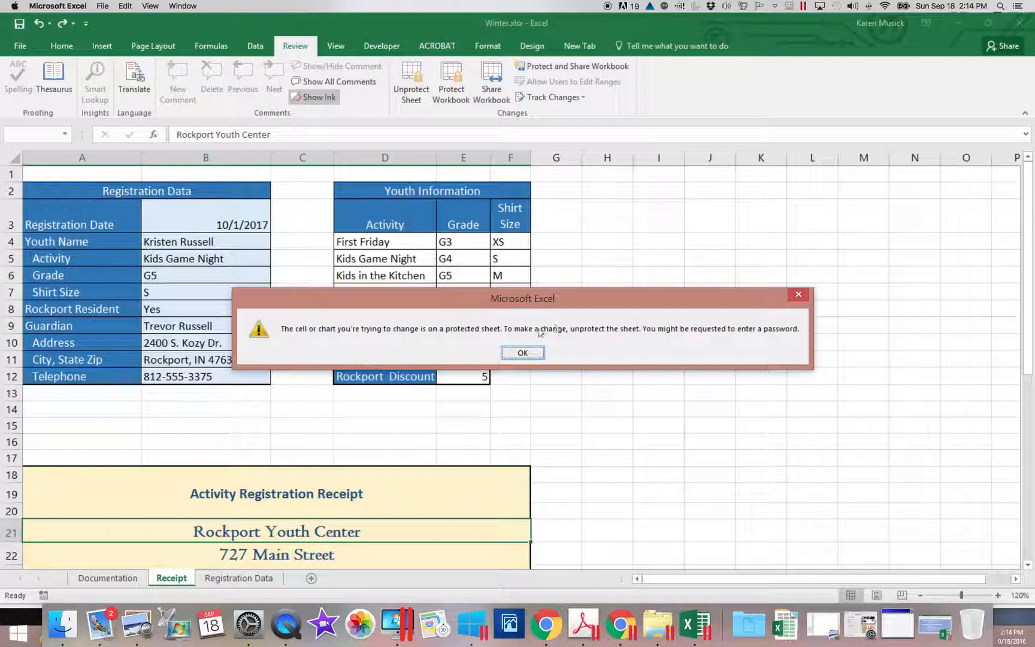
click(523, 353)
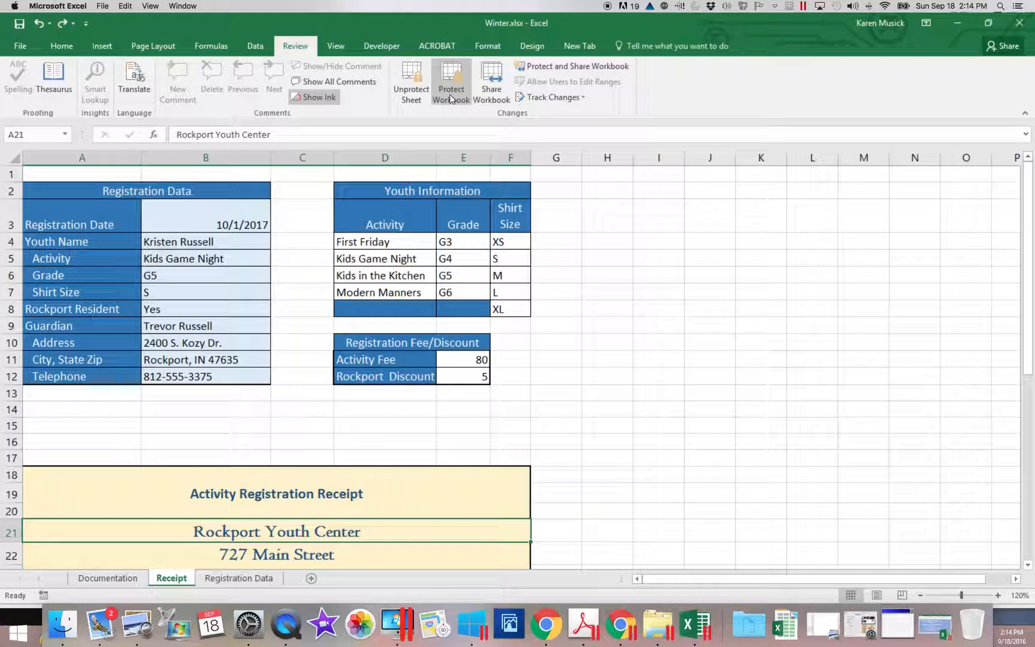
Protect the workbook's structure without setting a password
click(451, 97)
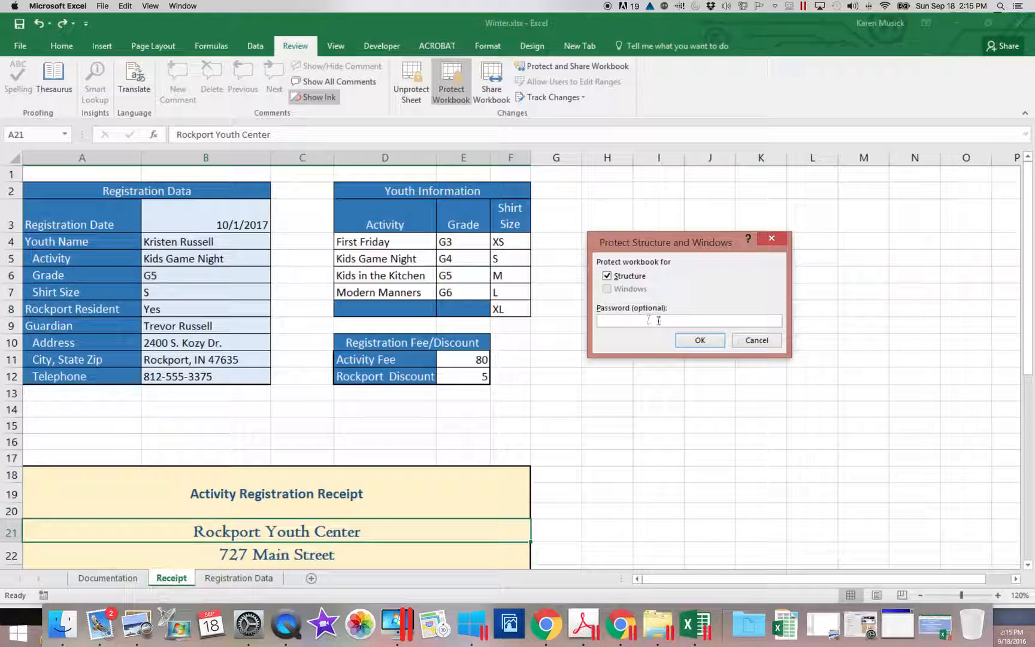
click(705, 343)
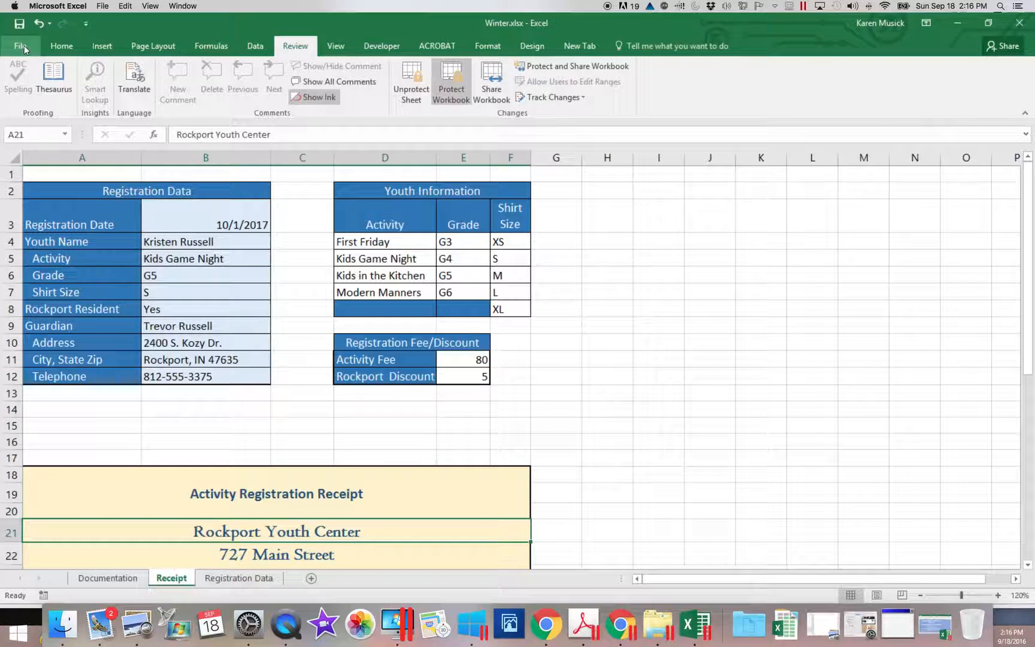
Encrypt the workbook so it requires a password to open, entering and confirming the encryption password
click(21, 46)
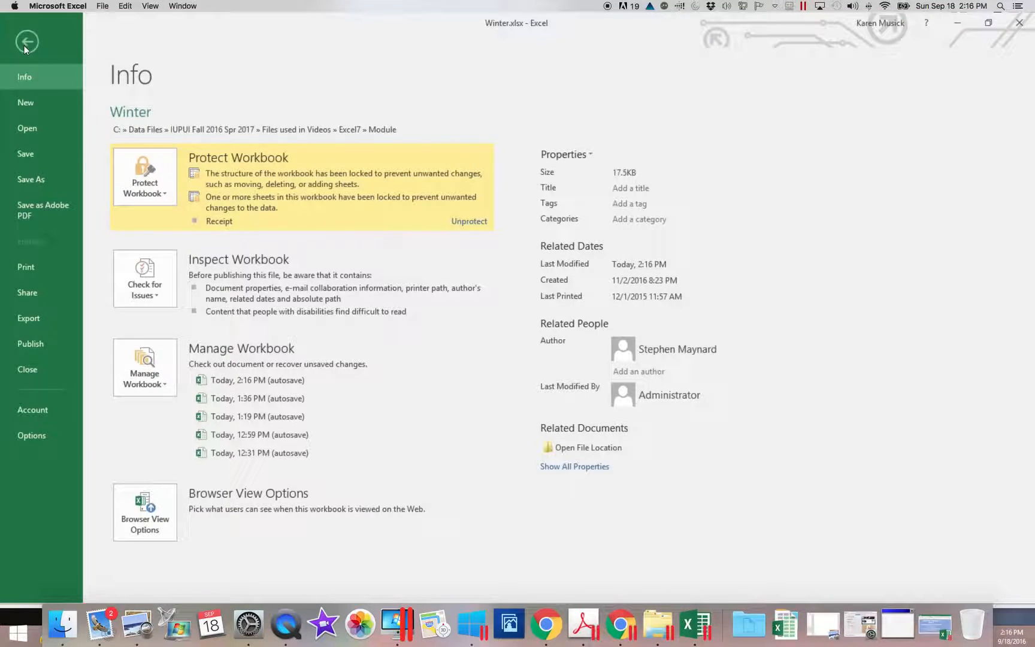
click(164, 194)
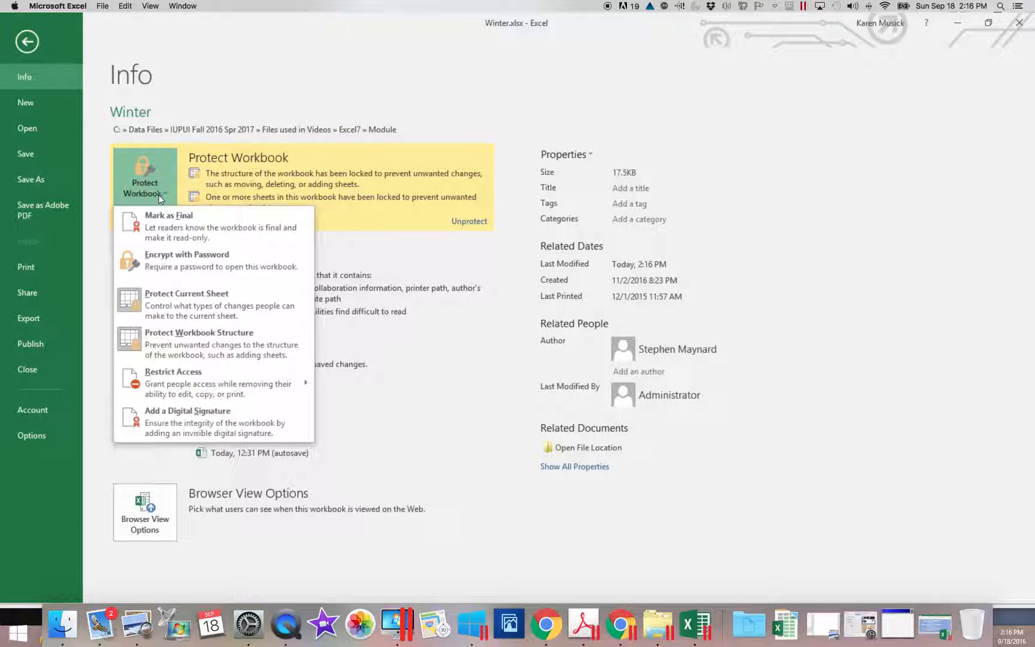
click(167, 274)
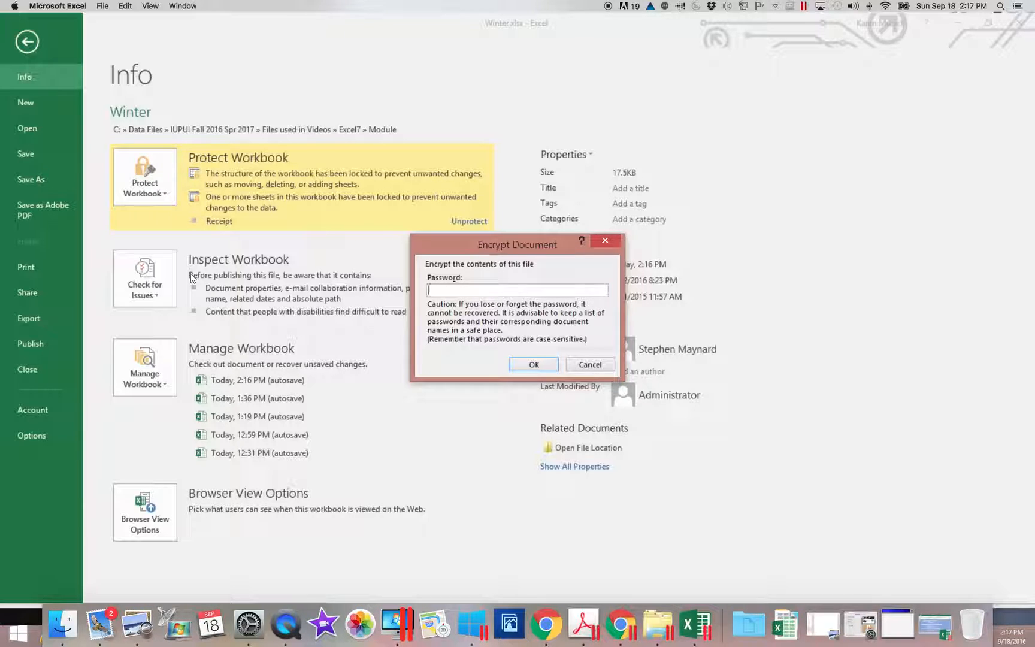
text(password)
click(534, 366)
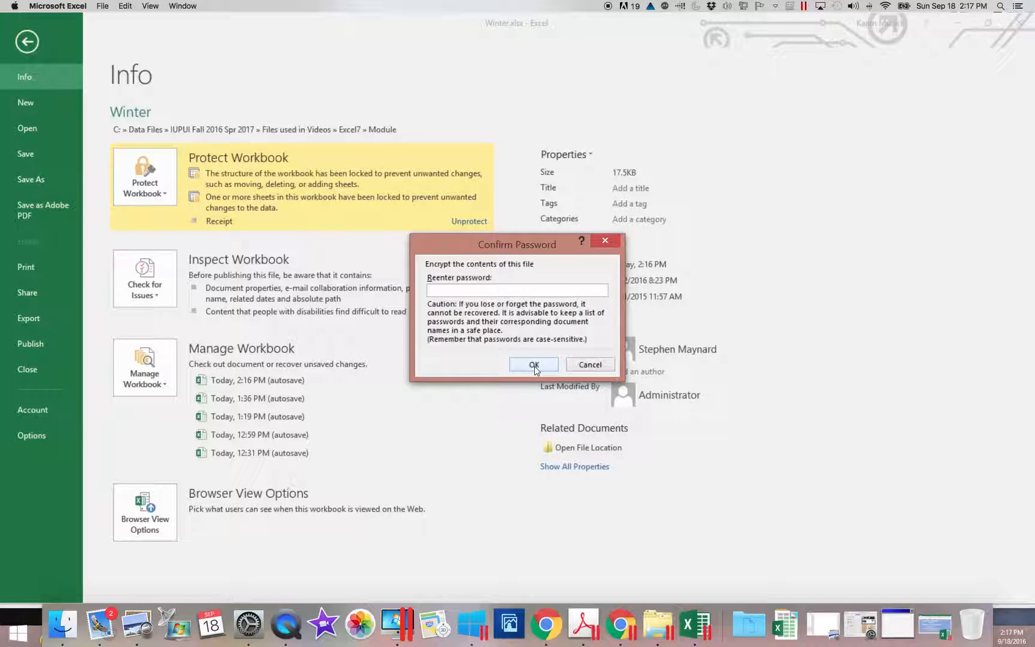
text(pa)
click(533, 364)
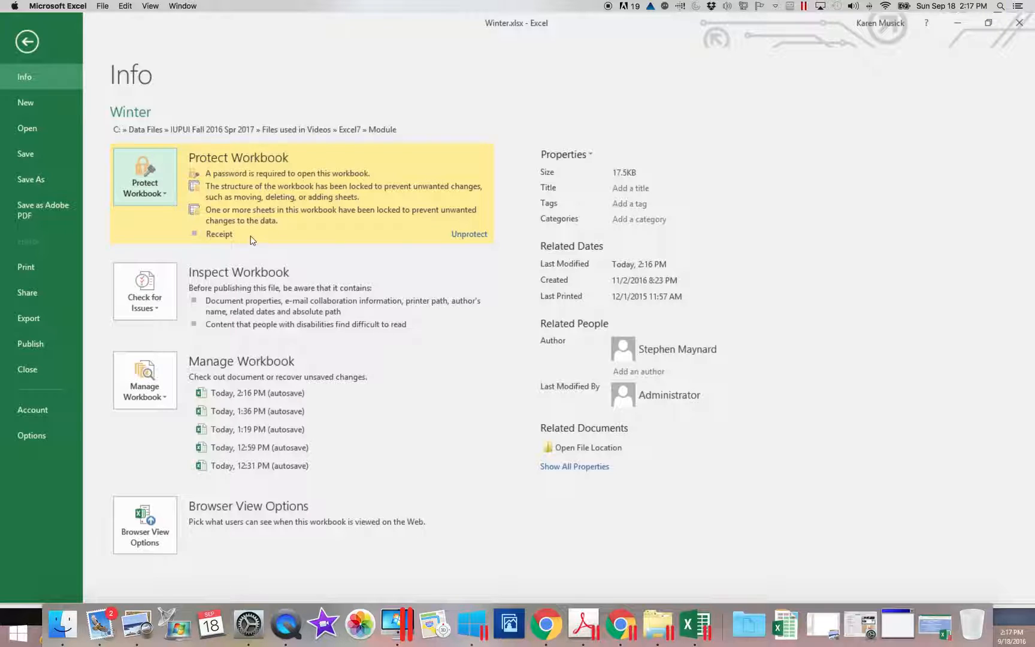
Close Winter.xlsx with its changes saved, and minimize the browser window to reach the Module folder
click(1021, 24)
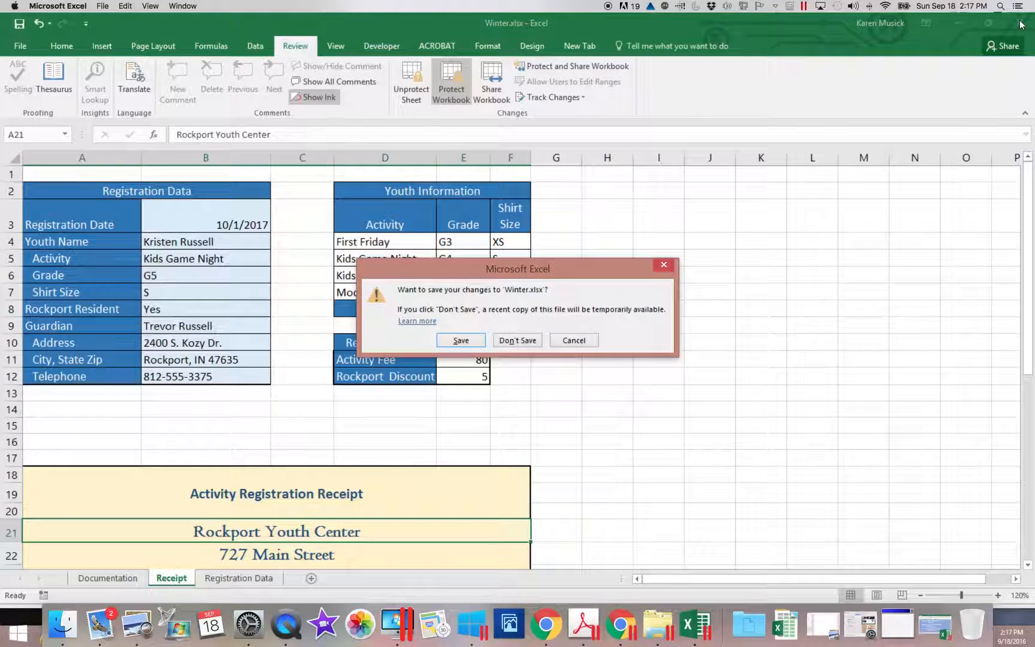
click(462, 340)
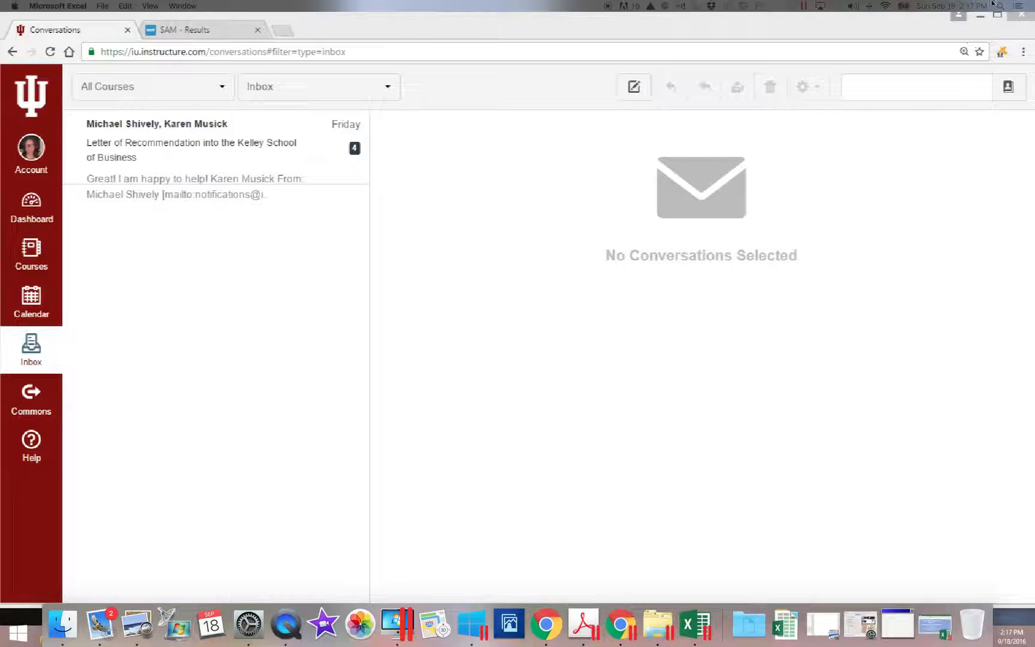
click(981, 17)
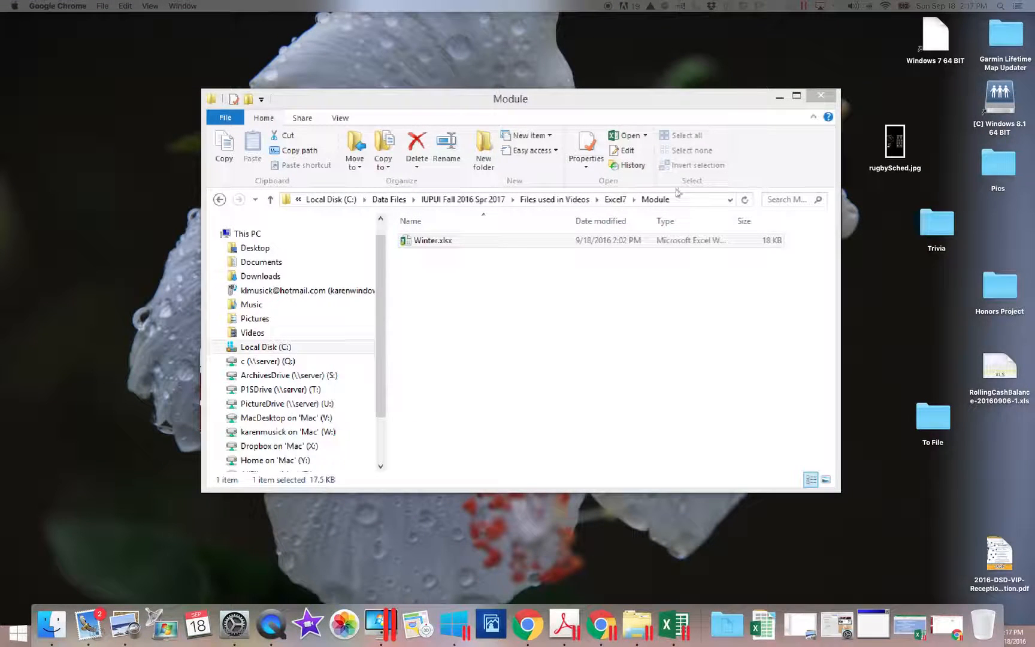
Try to open Winter.xlsx from the Module folder with an incorrect password, dismiss the alert, and close the open Excel workbook
click(426, 244)
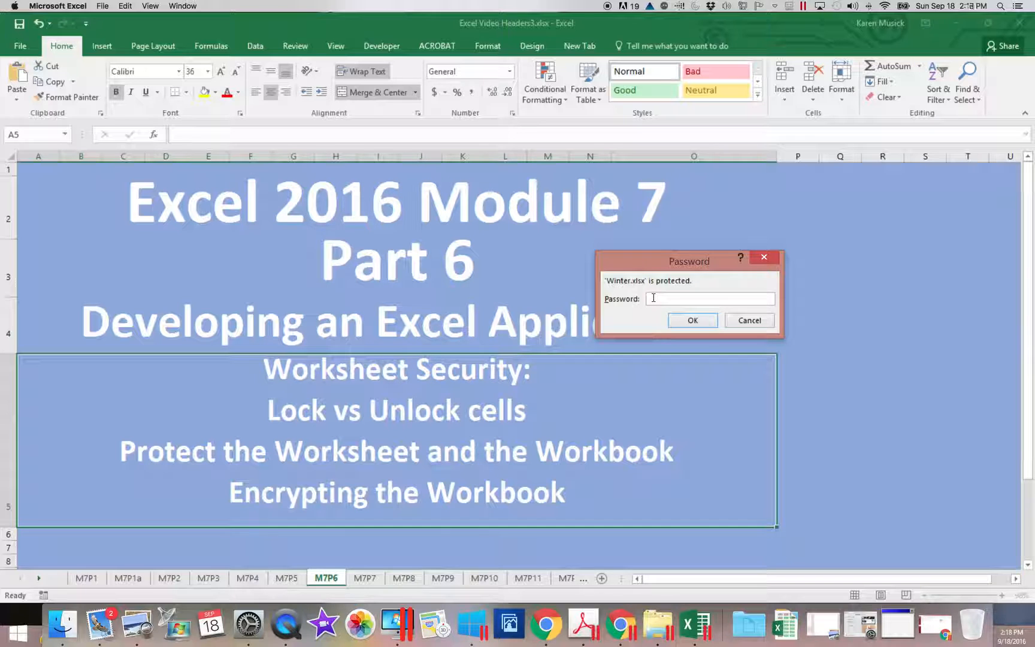
text(•••)
key(Return)
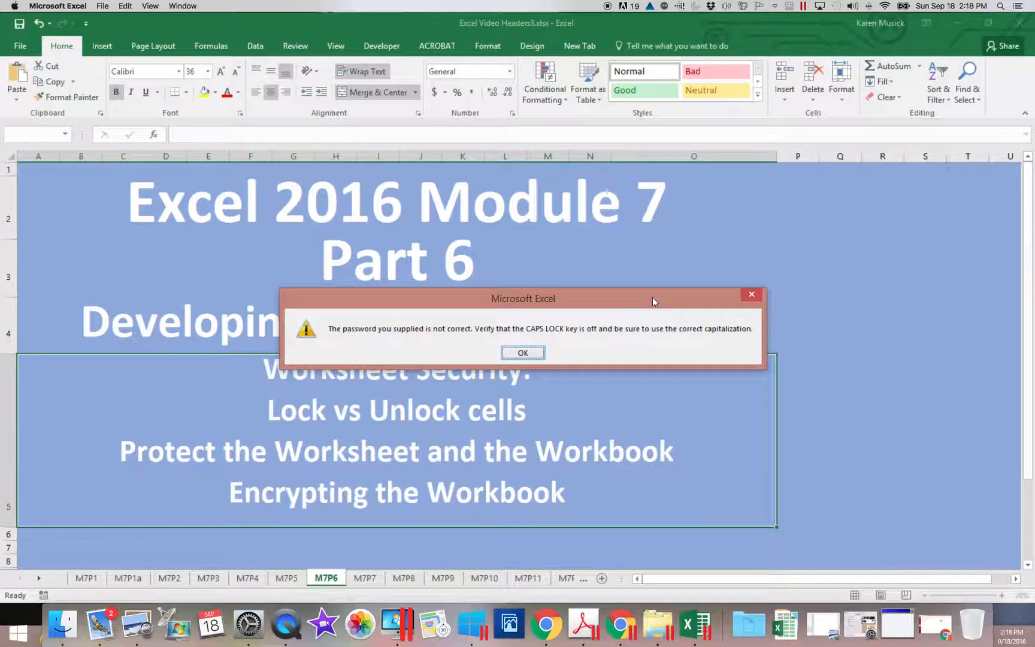
key(Return)
click(1020, 23)
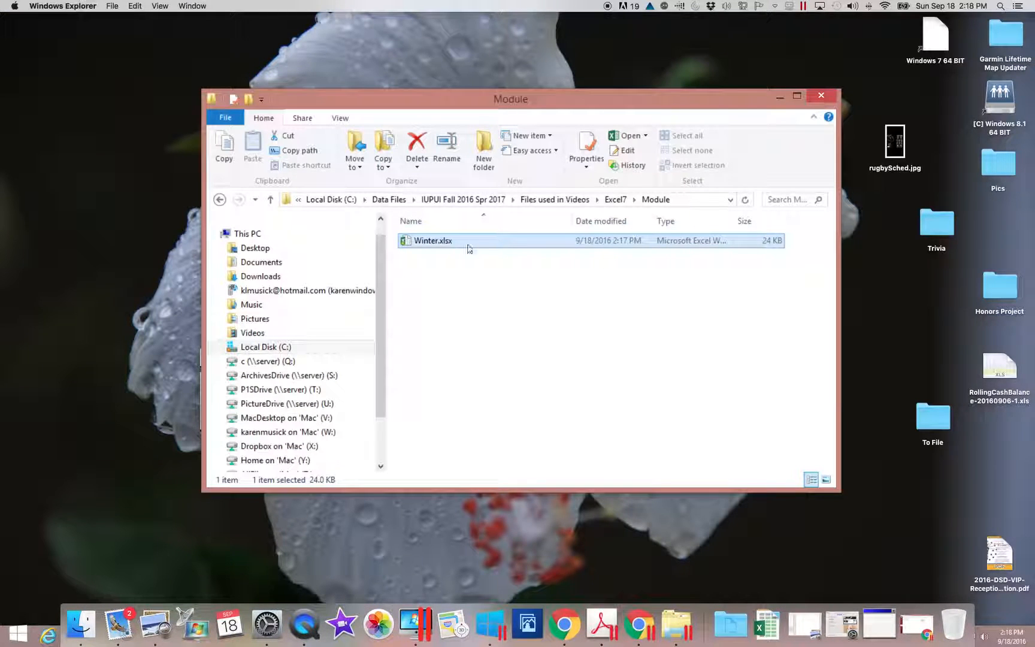
Open Winter.xlsx from the Module folder using the correct encryption password, and close the workbook
double_click(437, 242)
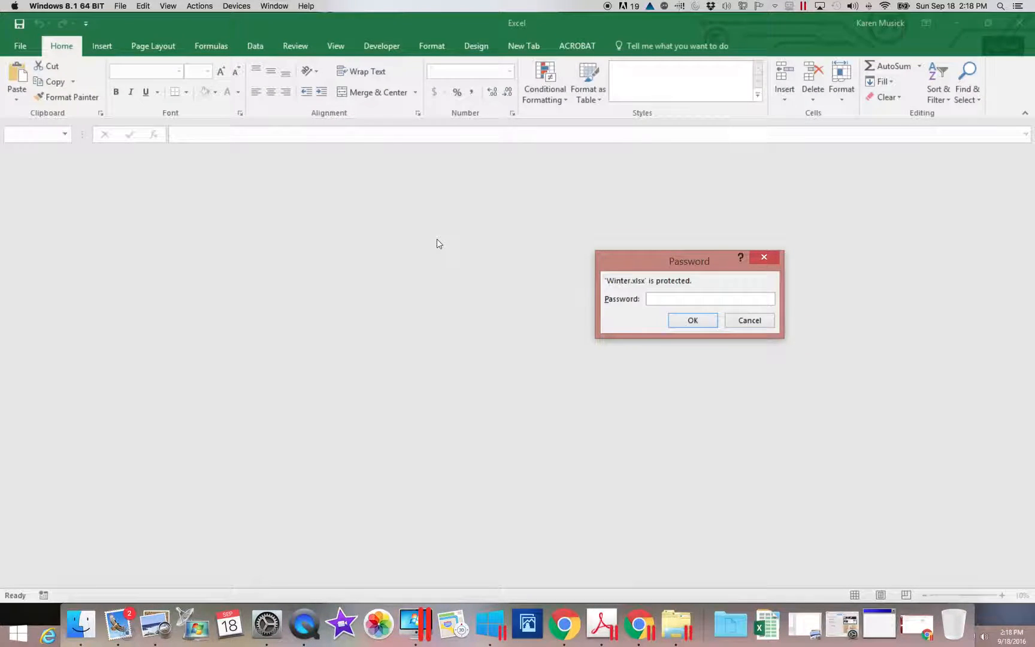
text(••••••••)
key(Return)
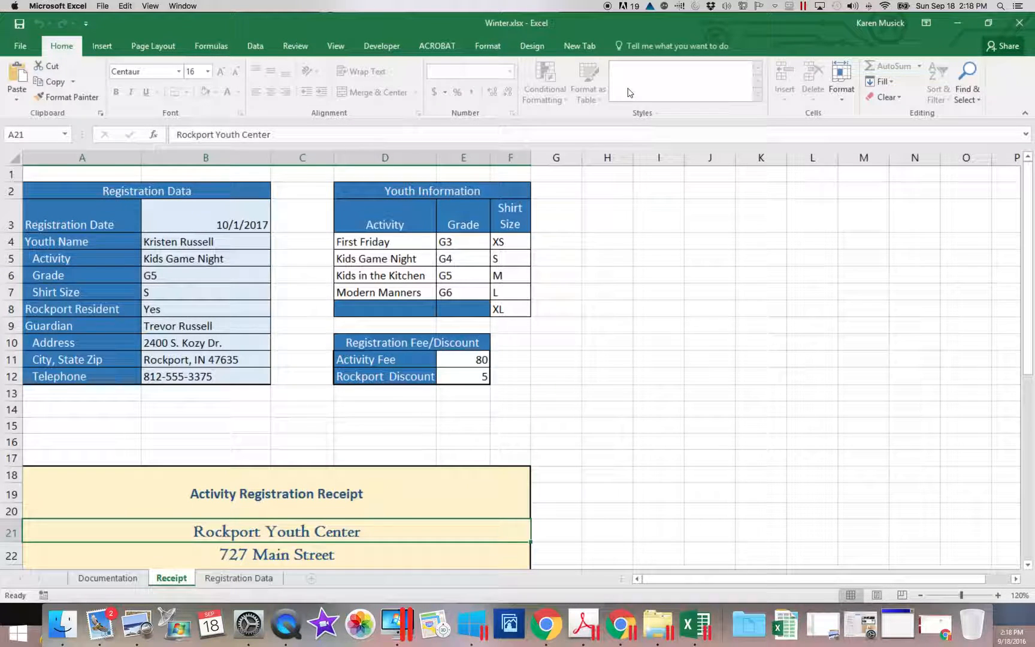
click(1020, 23)
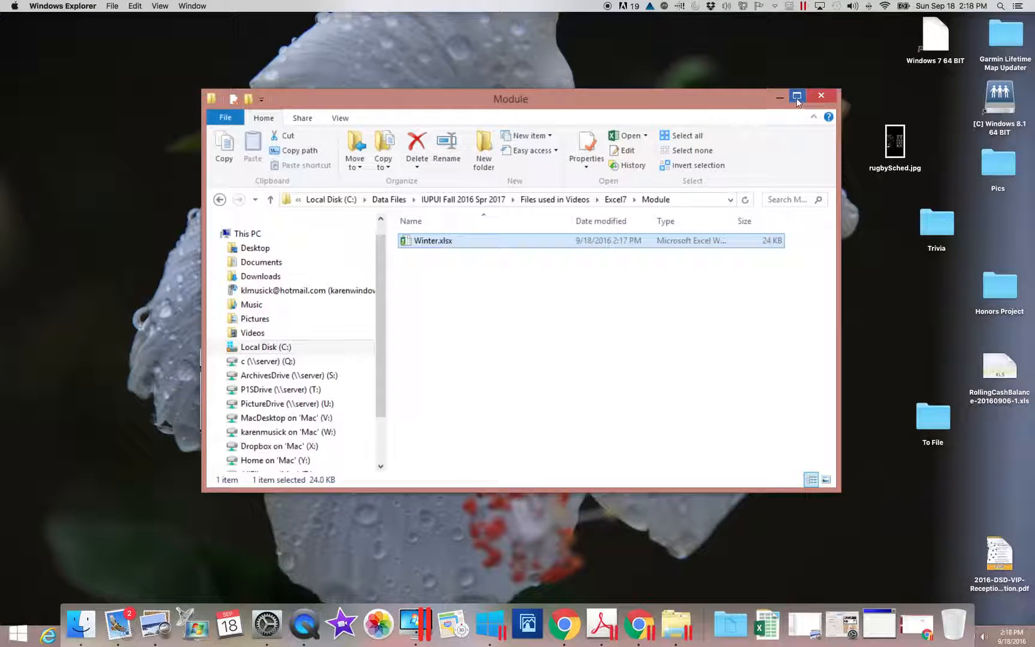
Maximize the Module folder window and turn on the preview pane
click(797, 98)
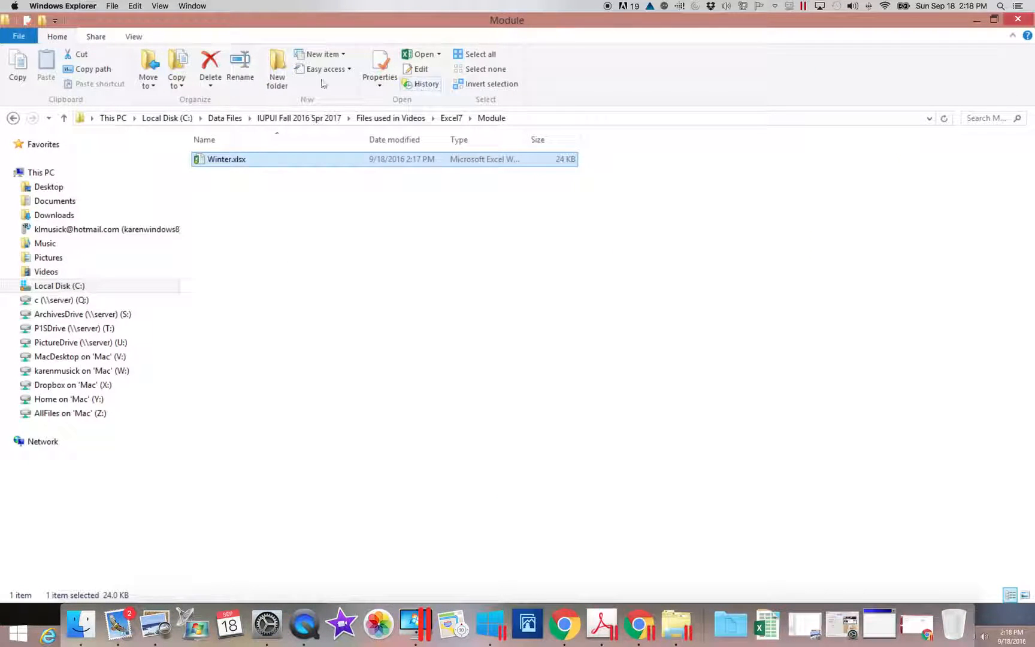
click(135, 37)
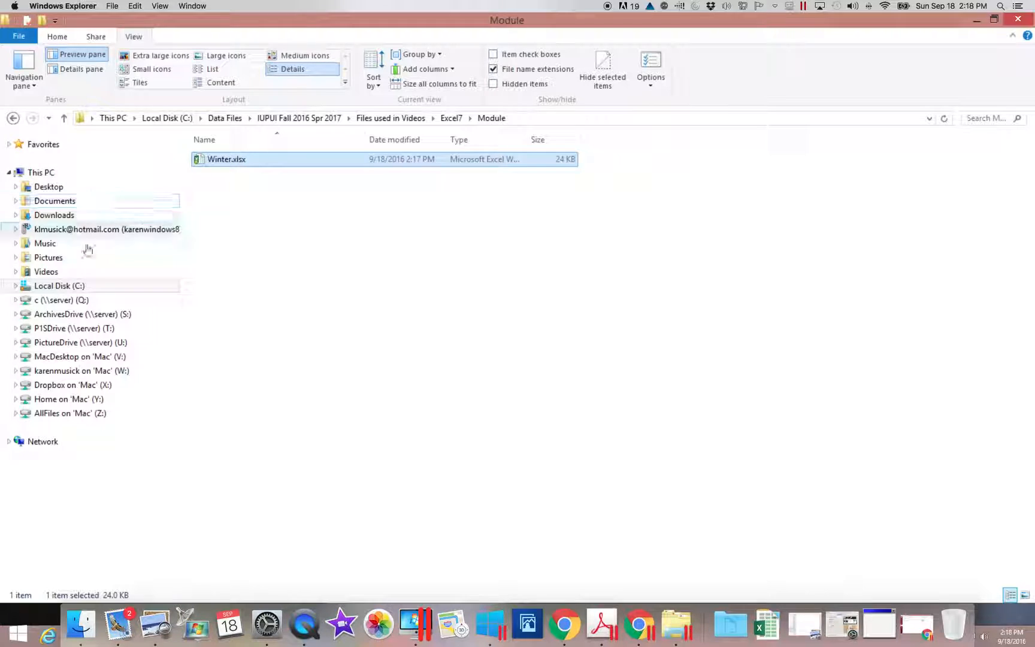
Open the Phone 2016 0829 folder inside Data Files > Photos on Local Disk (C:)
click(82, 287)
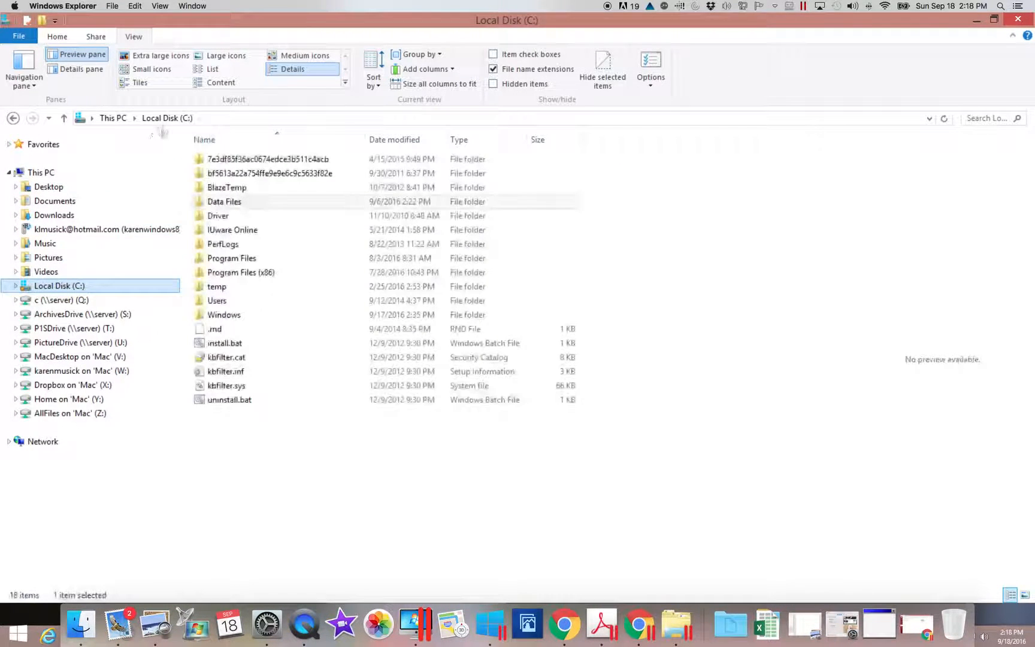
double_click(249, 202)
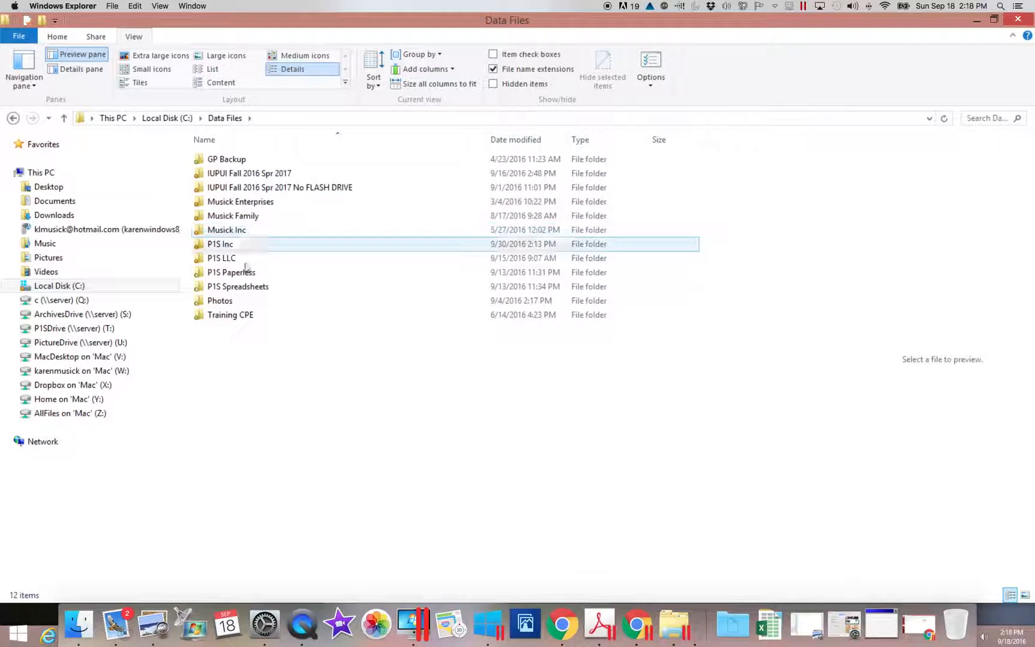
double_click(221, 301)
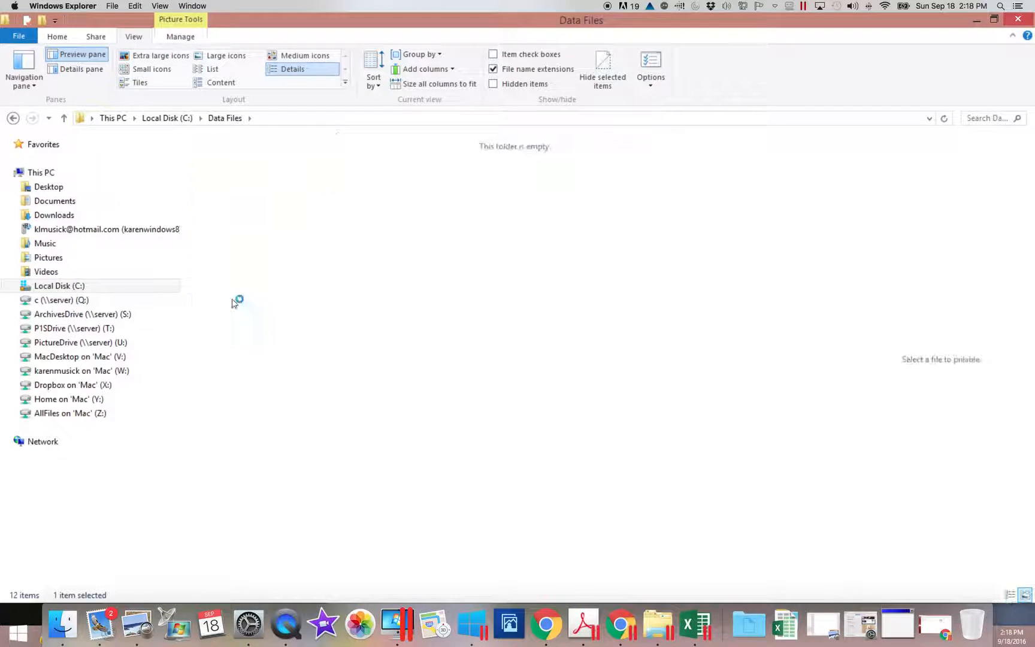
double_click(227, 191)
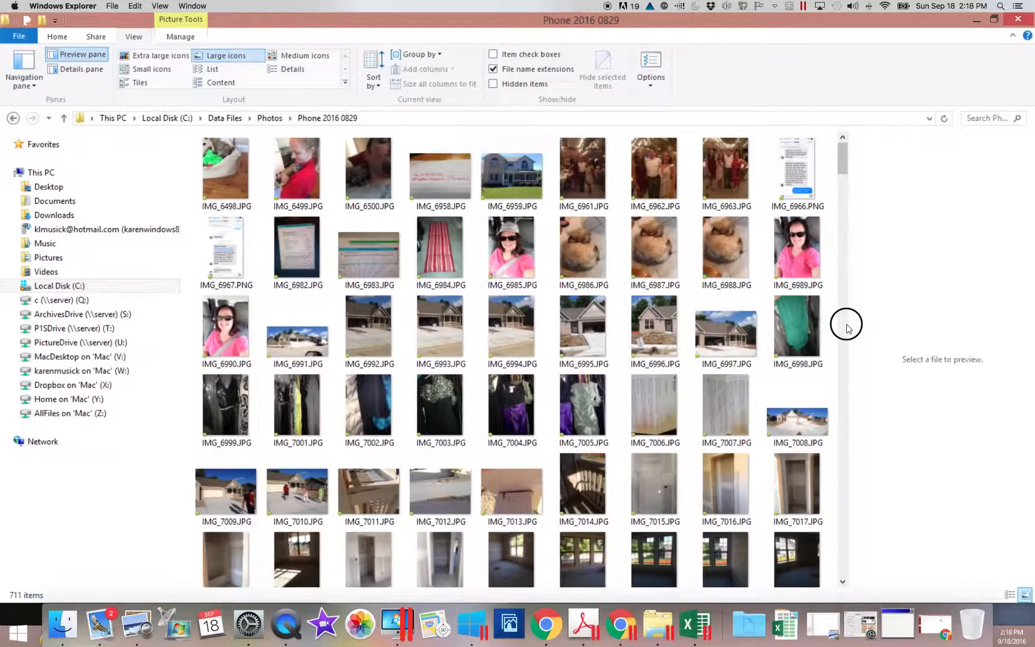
Widen the preview pane to about half of the window and preview the photo IMG_6498.JPG
scroll(848, 322, down, 5)
scroll(849, 319, down, 5)
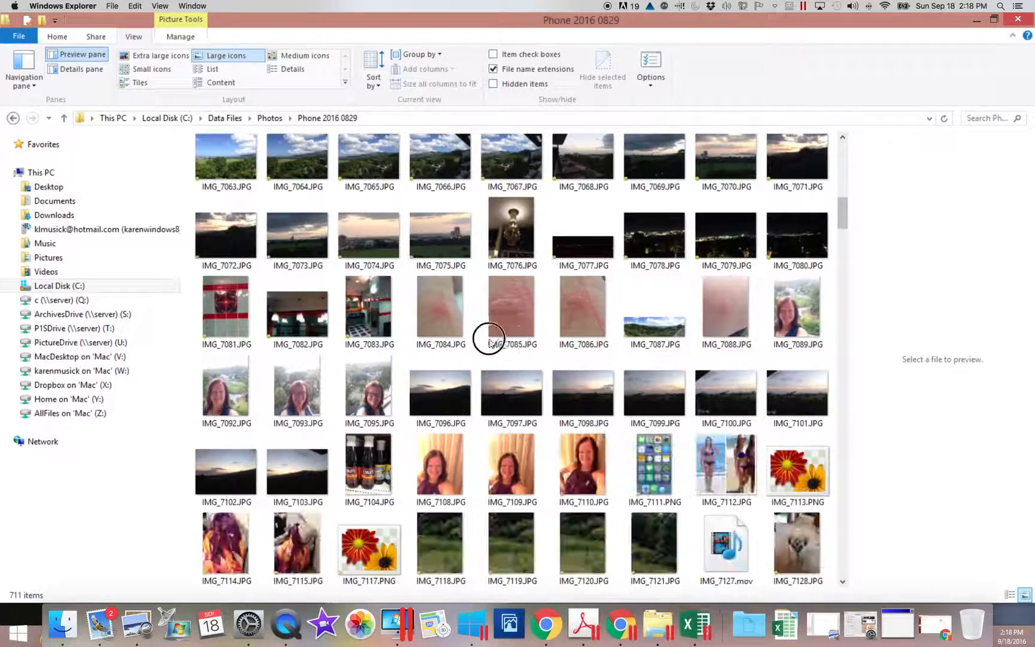
drag(849, 302, 534, 302)
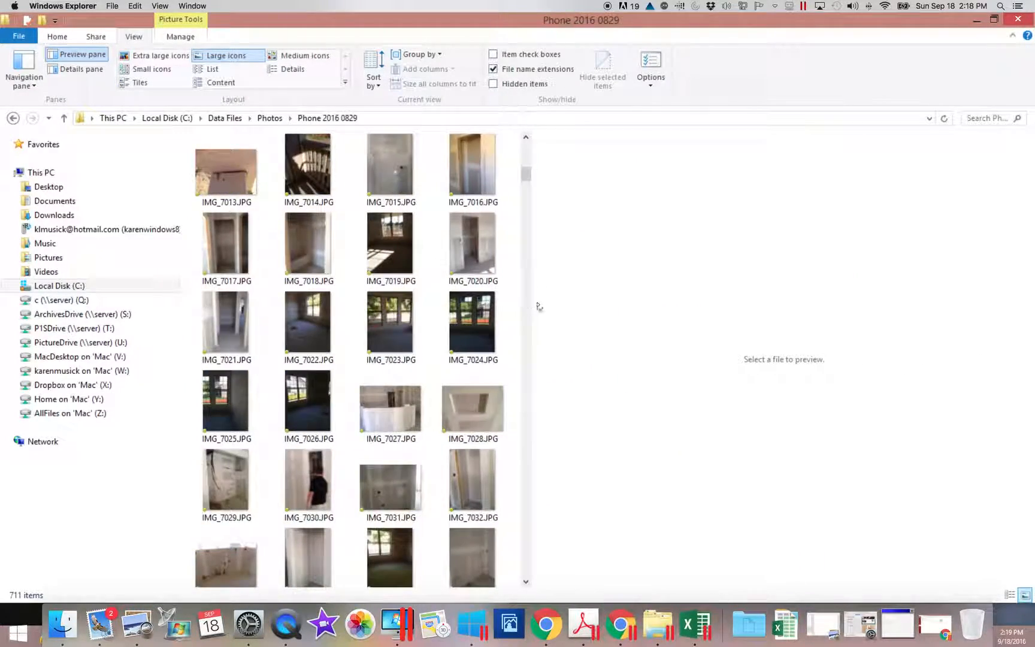
drag(527, 180, 527, 142)
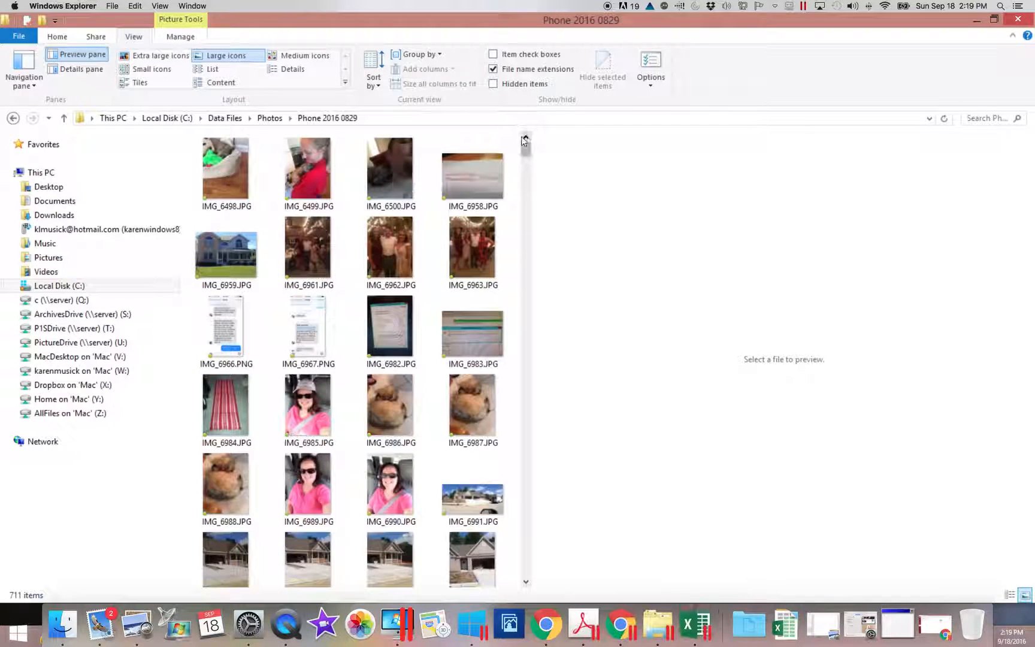
click(240, 168)
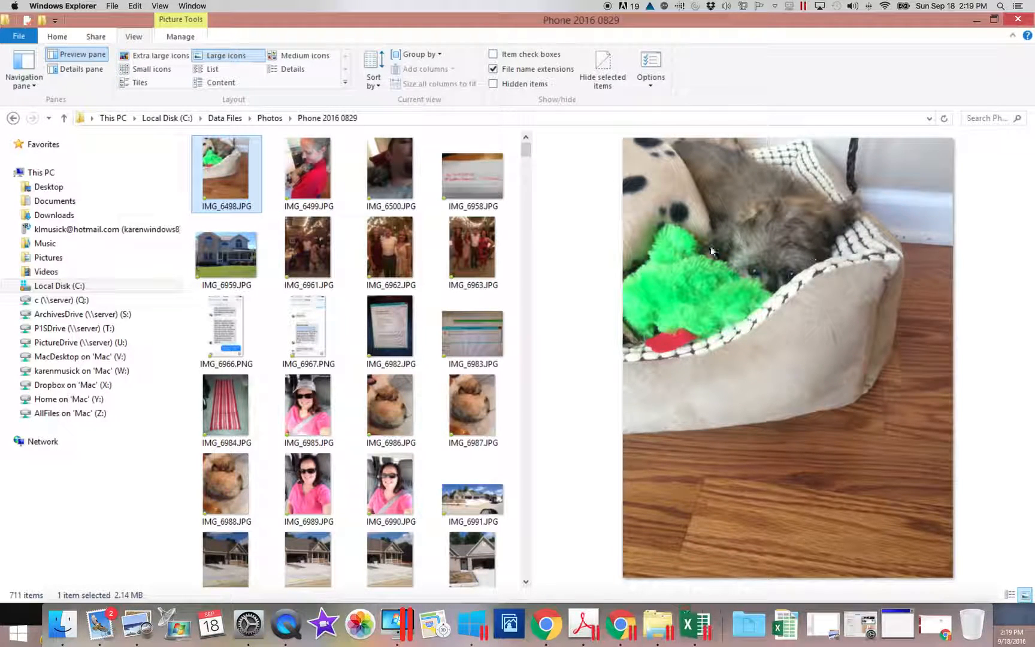
Return to Data Files, go to IUPUI Fall 2016 Spr 2017 > Files used in Videos > Excel7, and select the Module folder
click(224, 118)
double_click(240, 174)
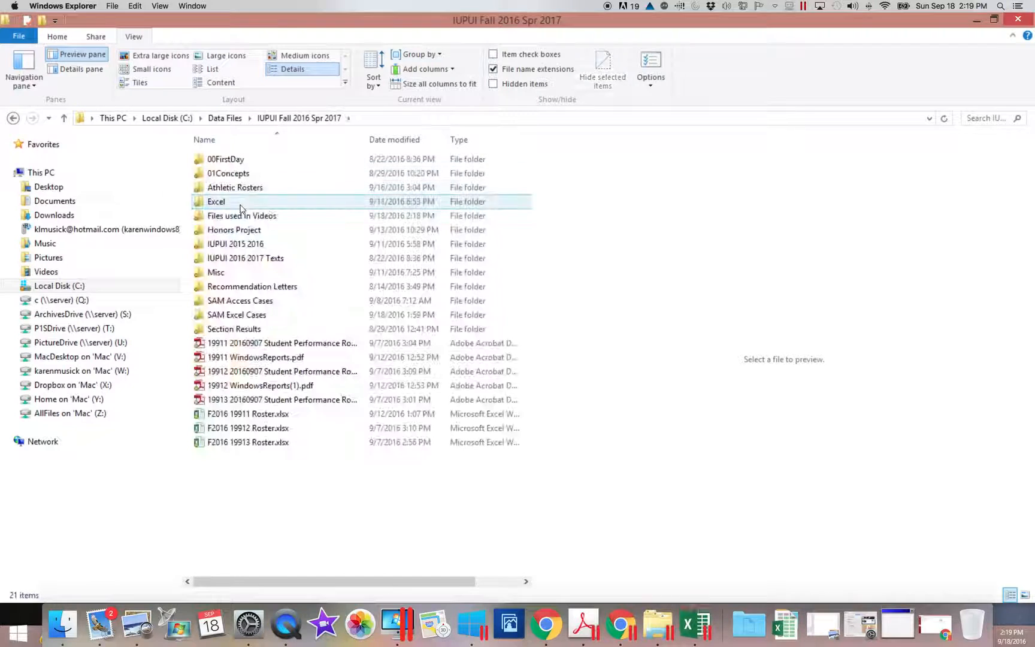
double_click(240, 216)
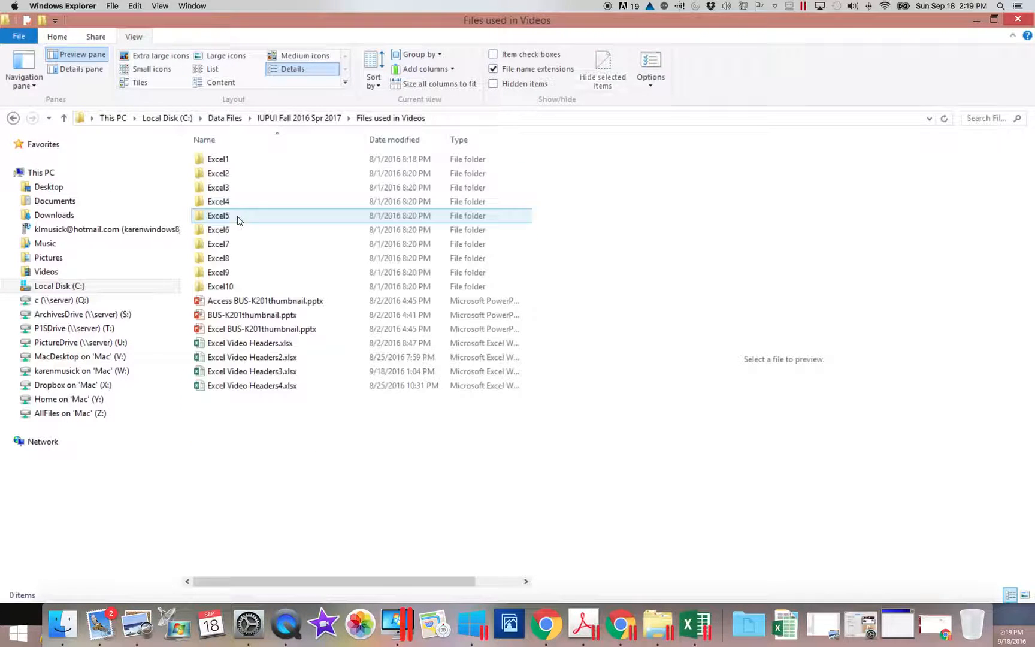
double_click(239, 242)
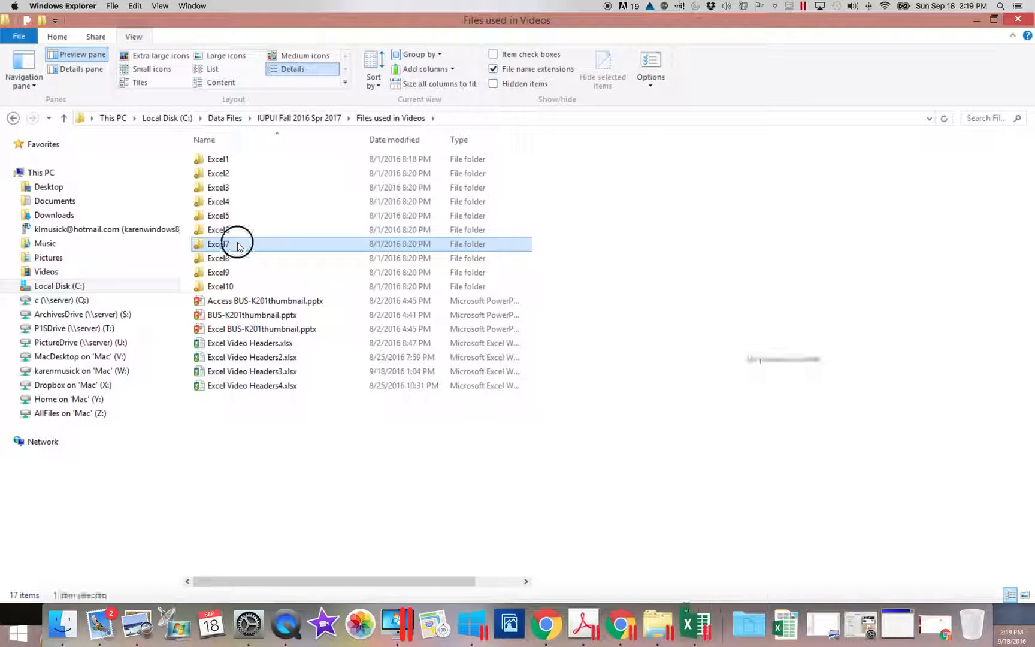
click(238, 221)
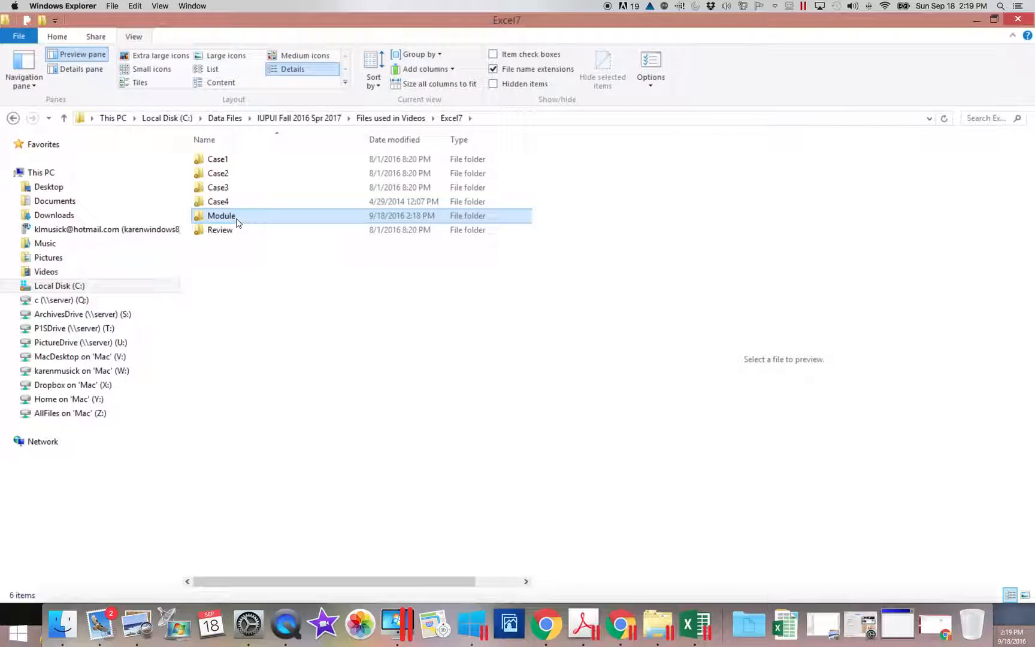
Open the Module folder, select Winter.xlsx for preview, and enter the file password at the prompt
double_click(238, 221)
click(236, 162)
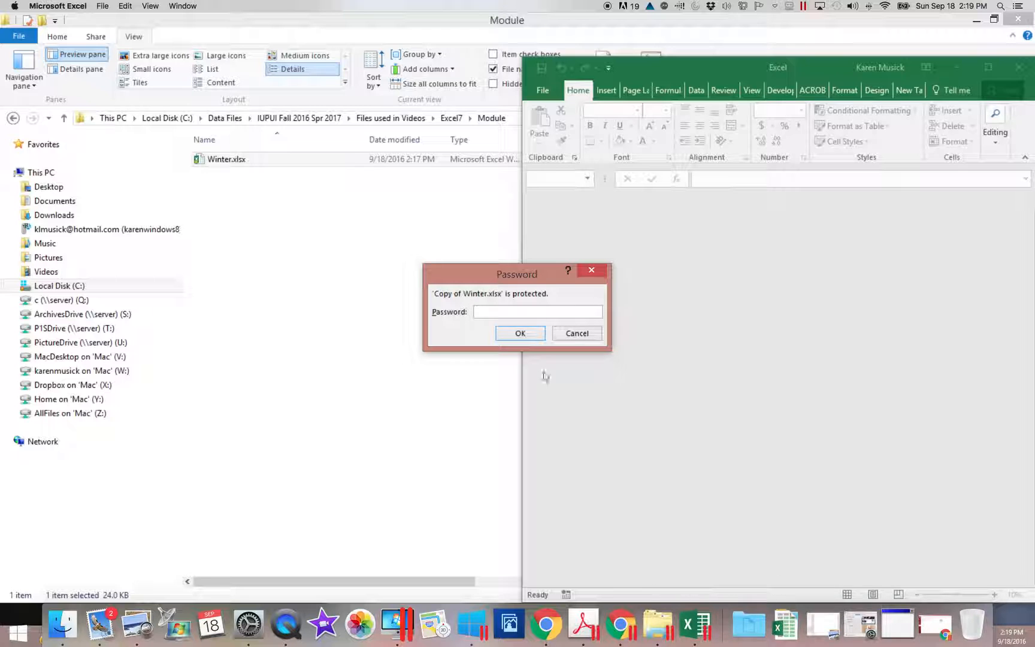
text(••••••••)
key(Return)
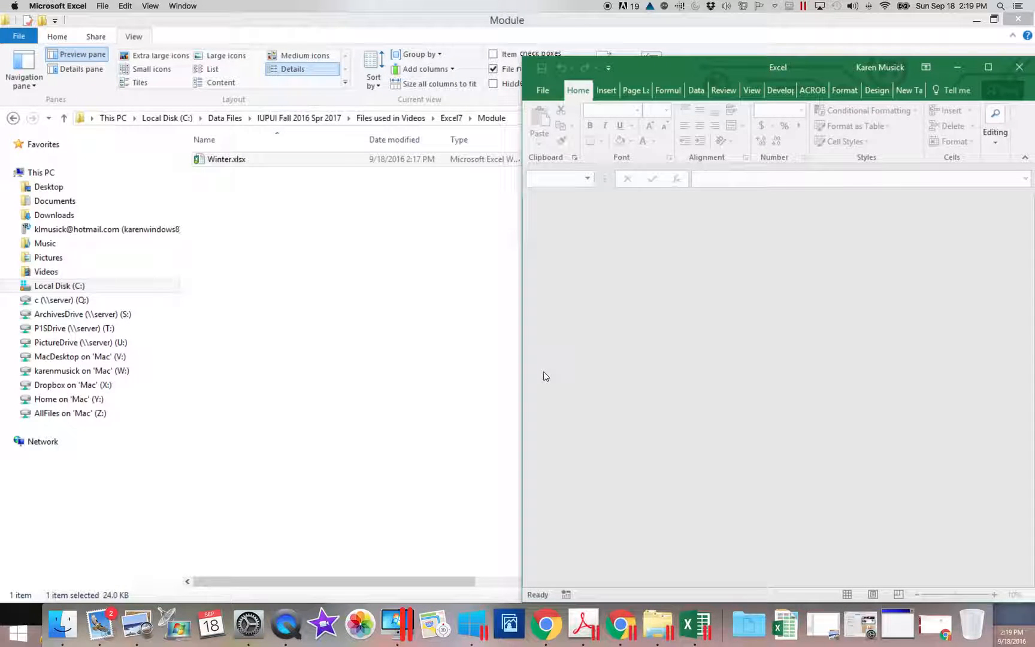
Open Winter.xlsx in Excel with the file password and maximize the workbook window
double_click(232, 161)
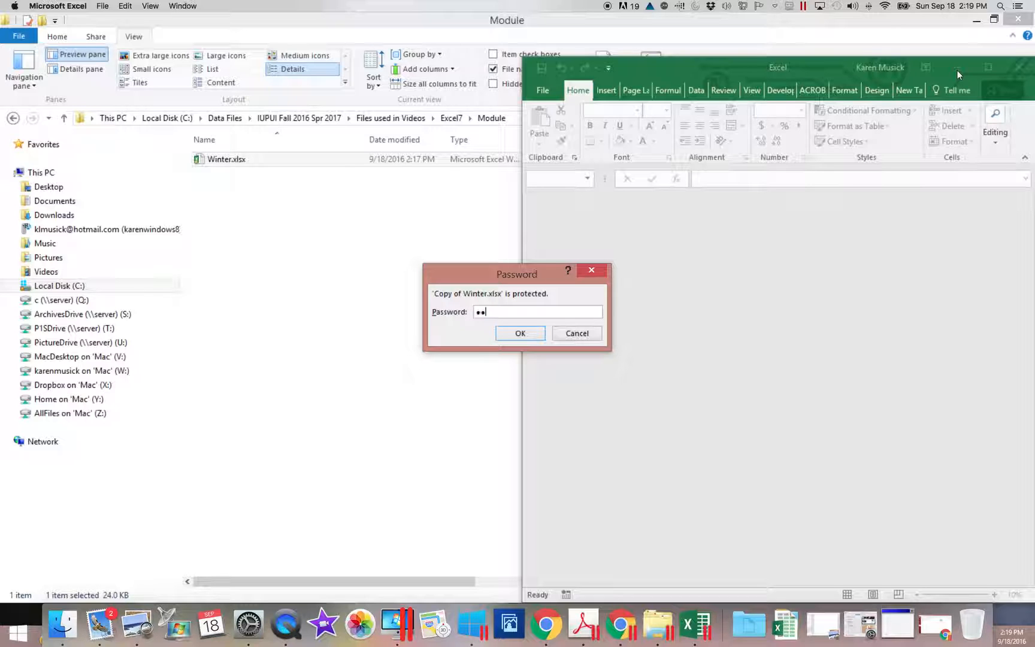
key(Return)
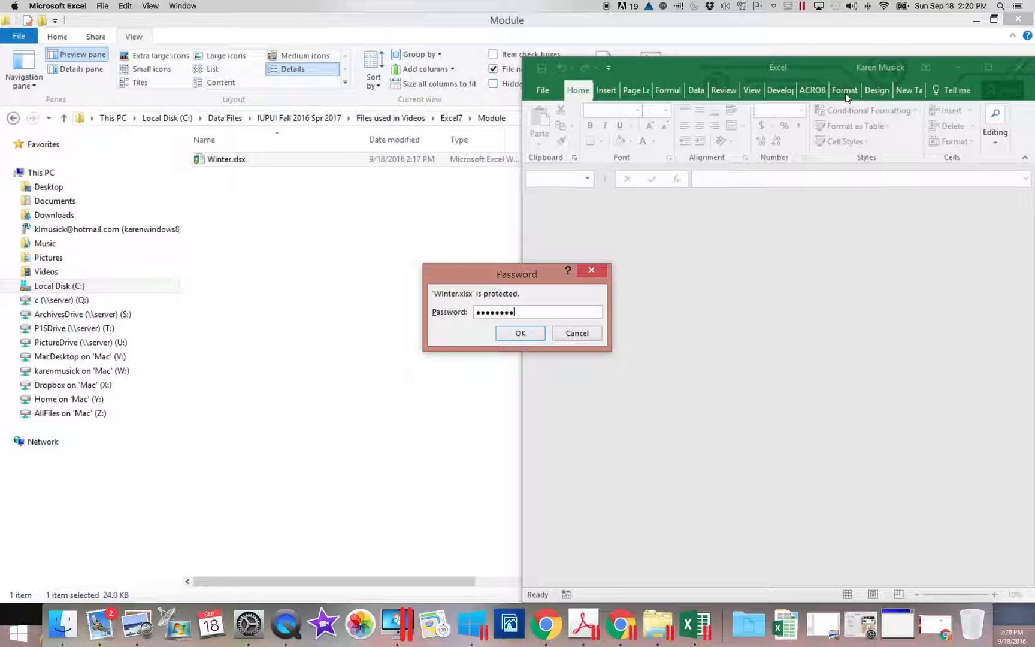
key(Return)
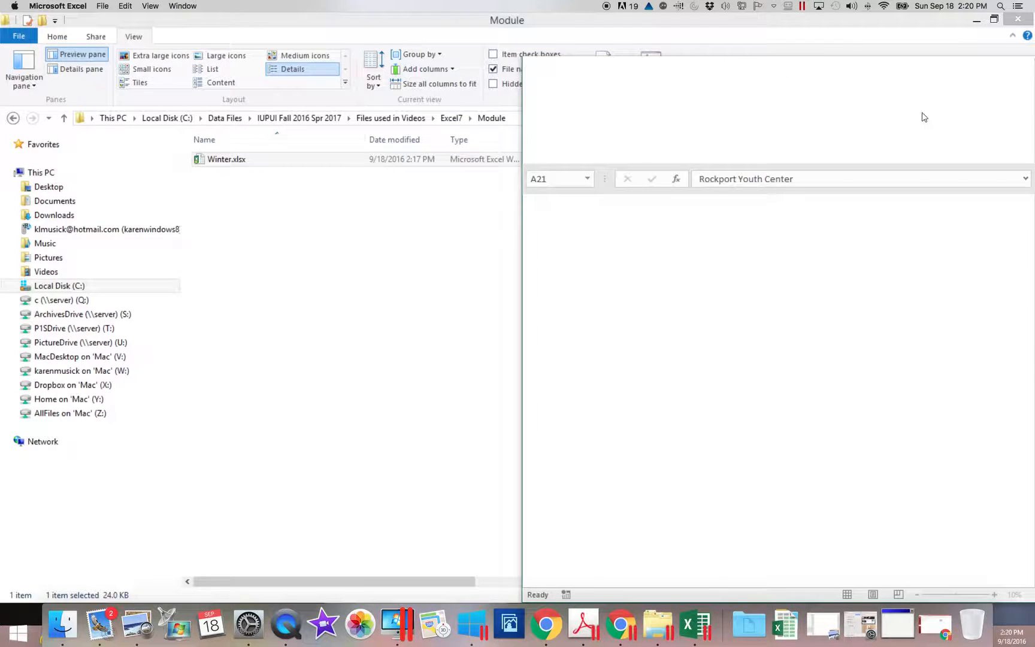
click(992, 64)
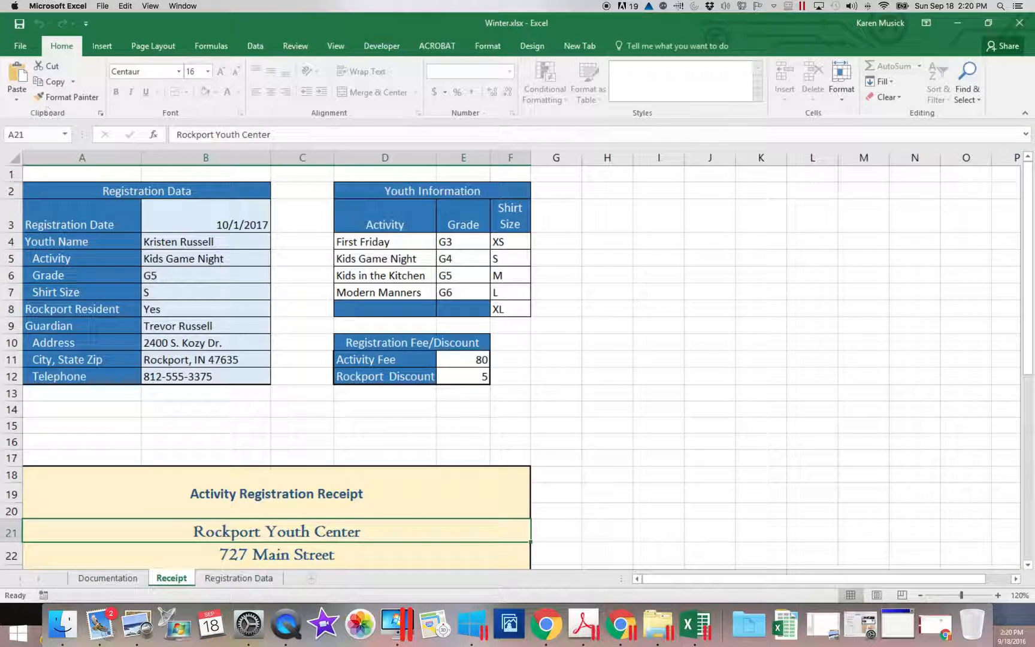
Remove the encryption password from Winter.xlsx by clearing it in Encrypt with Password, and return to the Receipt sheet
click(21, 47)
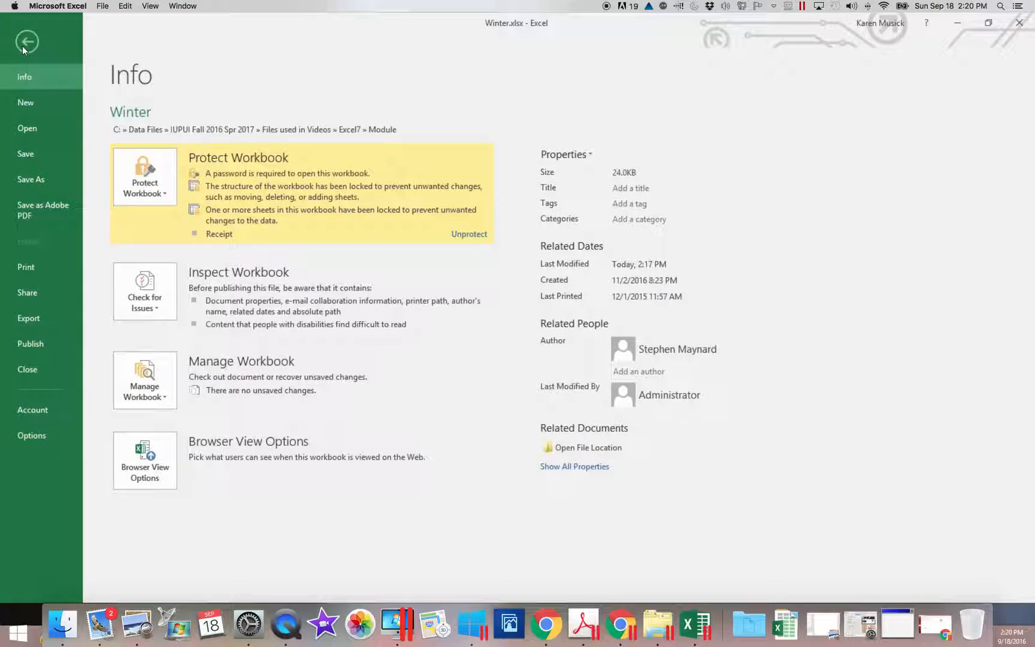
click(167, 198)
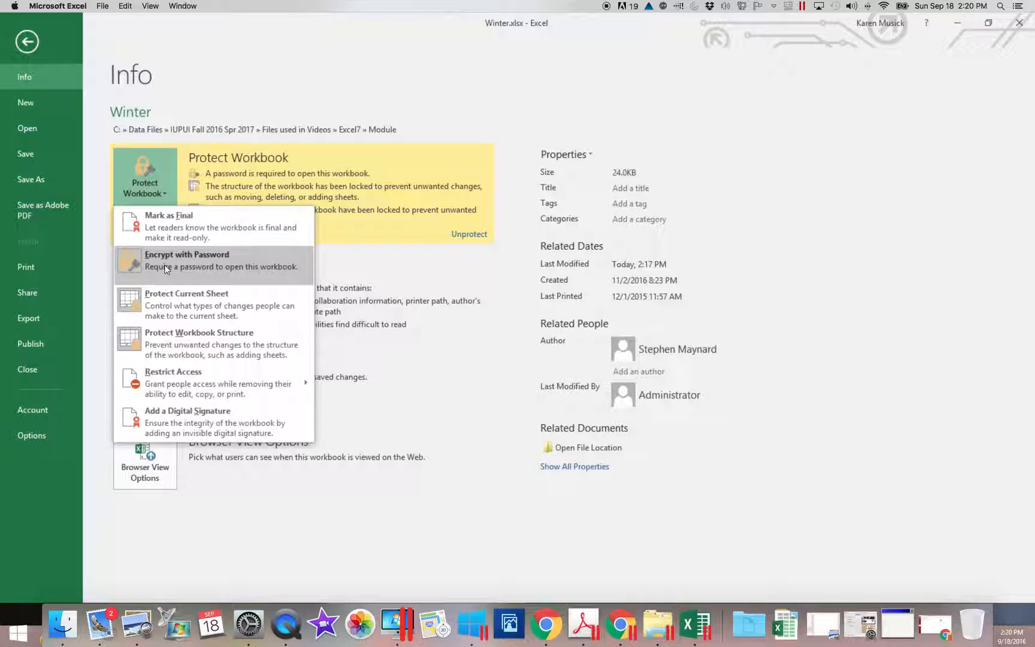
click(166, 269)
drag(473, 289, 393, 293)
key(BackSpace)
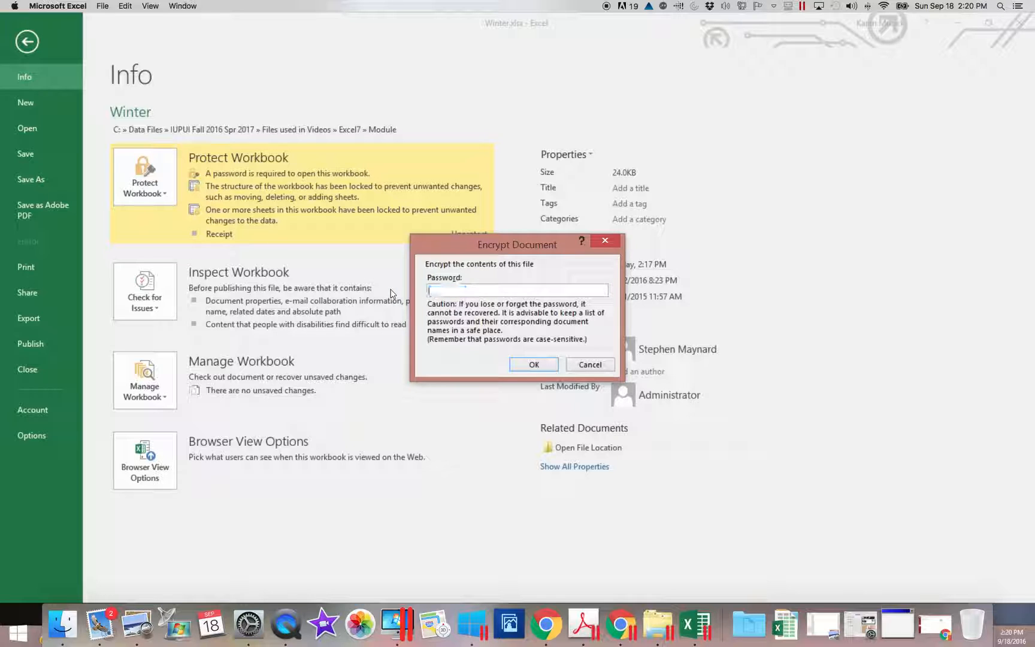
click(532, 365)
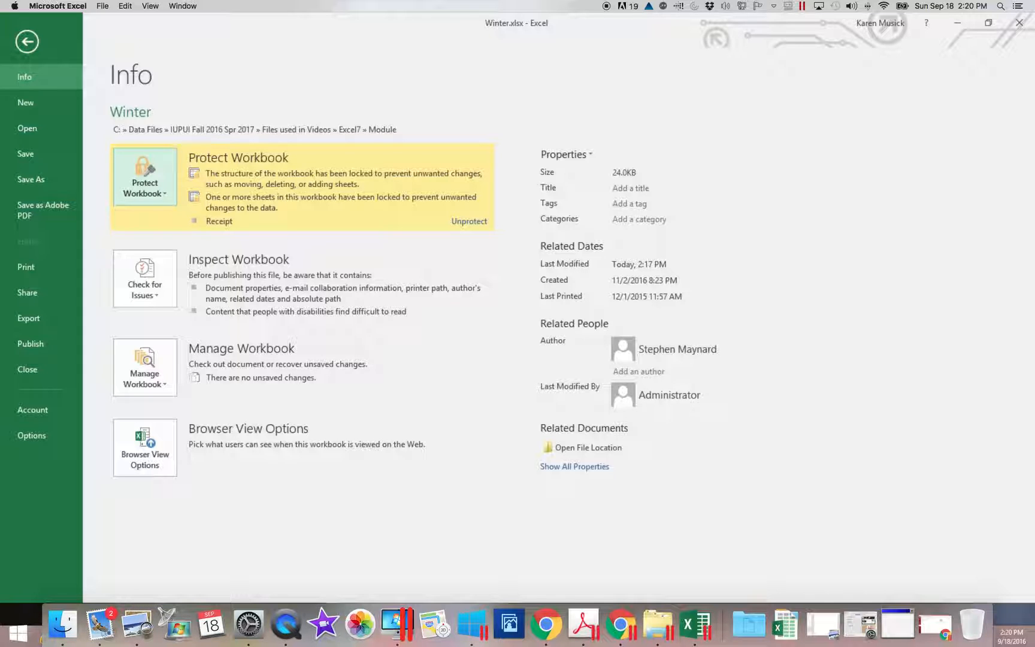
click(28, 40)
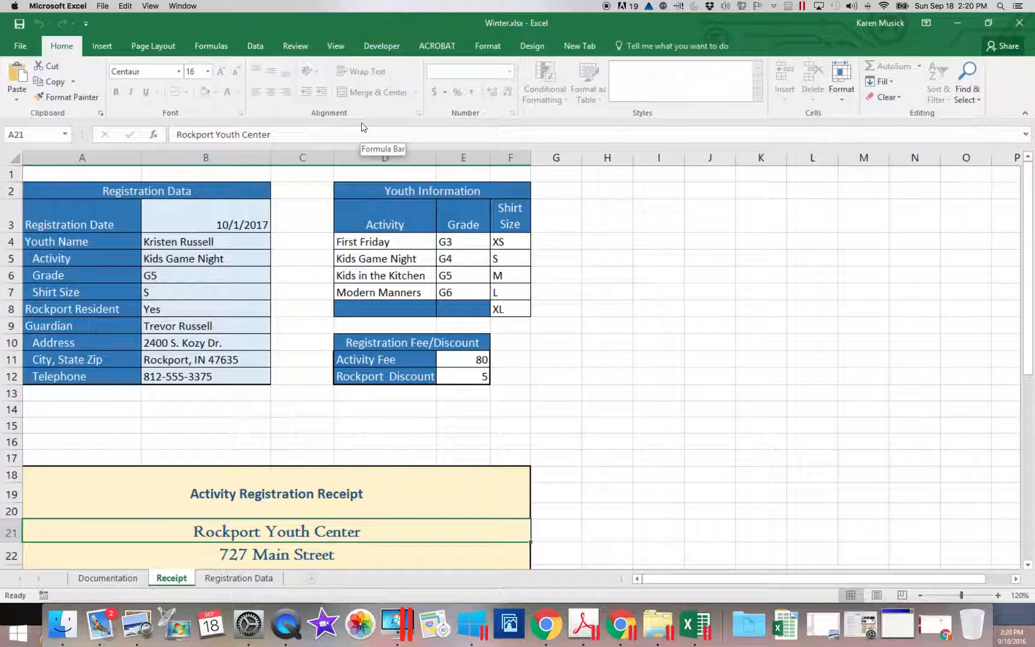
Toggle the workbook protection off and back on, protecting Structure with no password
scroll(362, 300, down, 2)
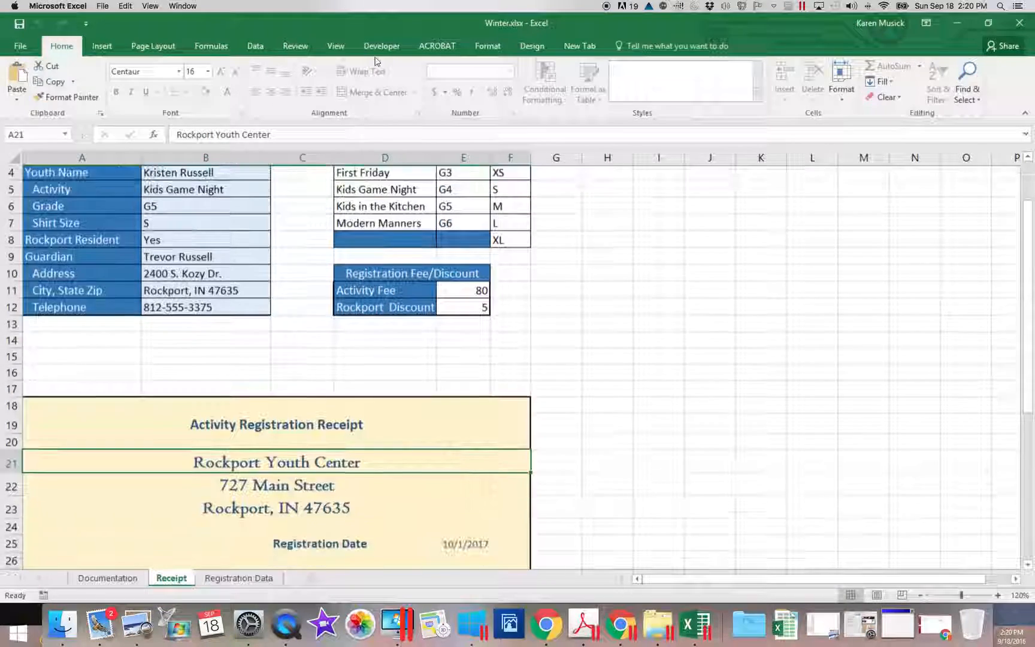
click(301, 48)
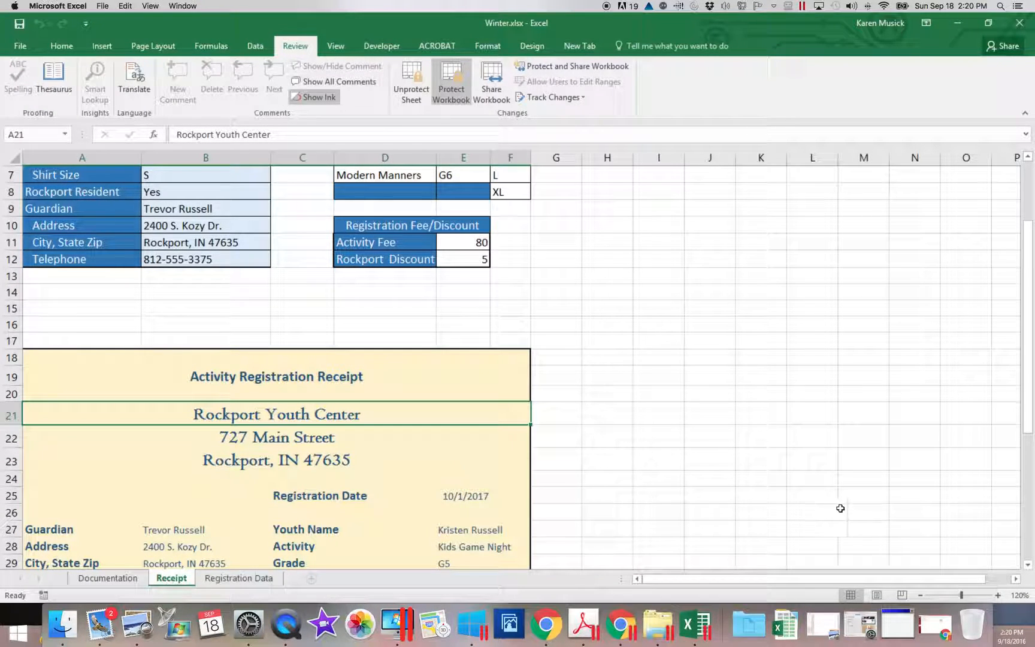
drag(1027, 431, 1021, 263)
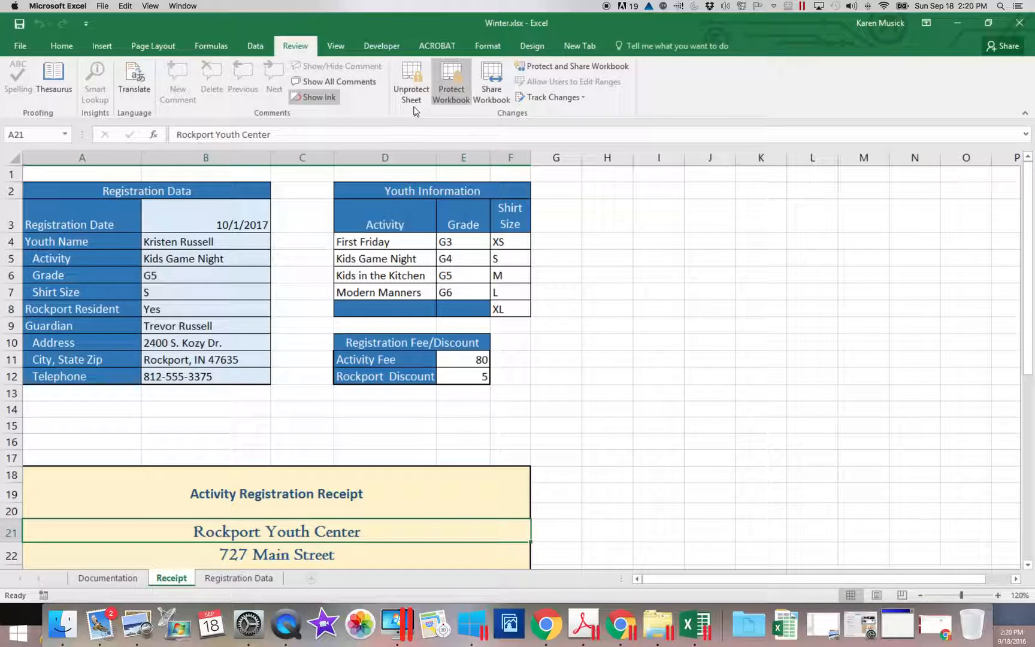
click(452, 99)
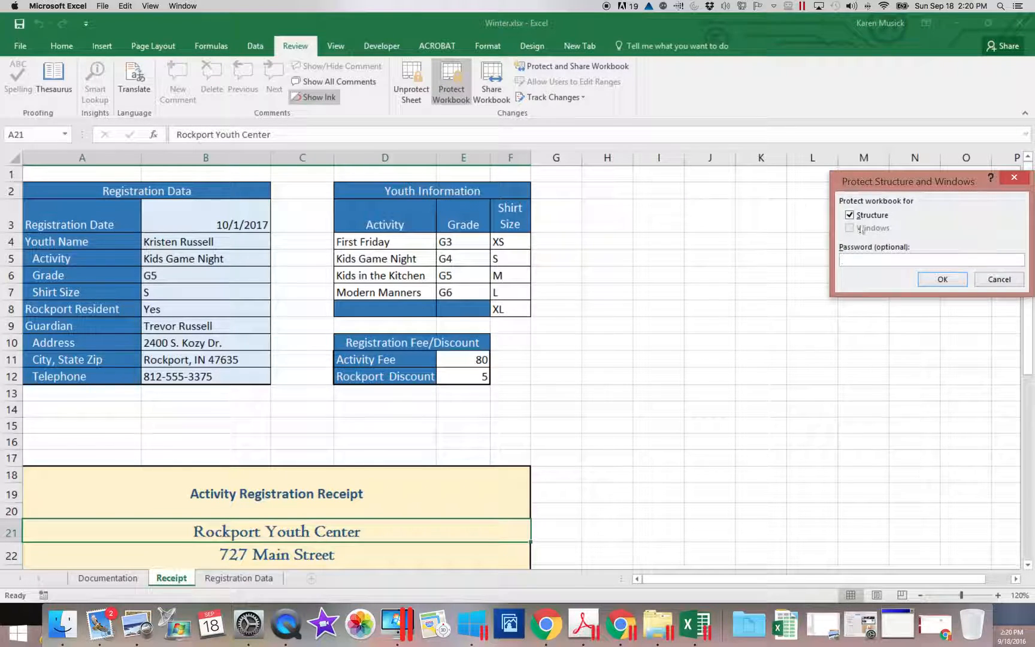
click(933, 279)
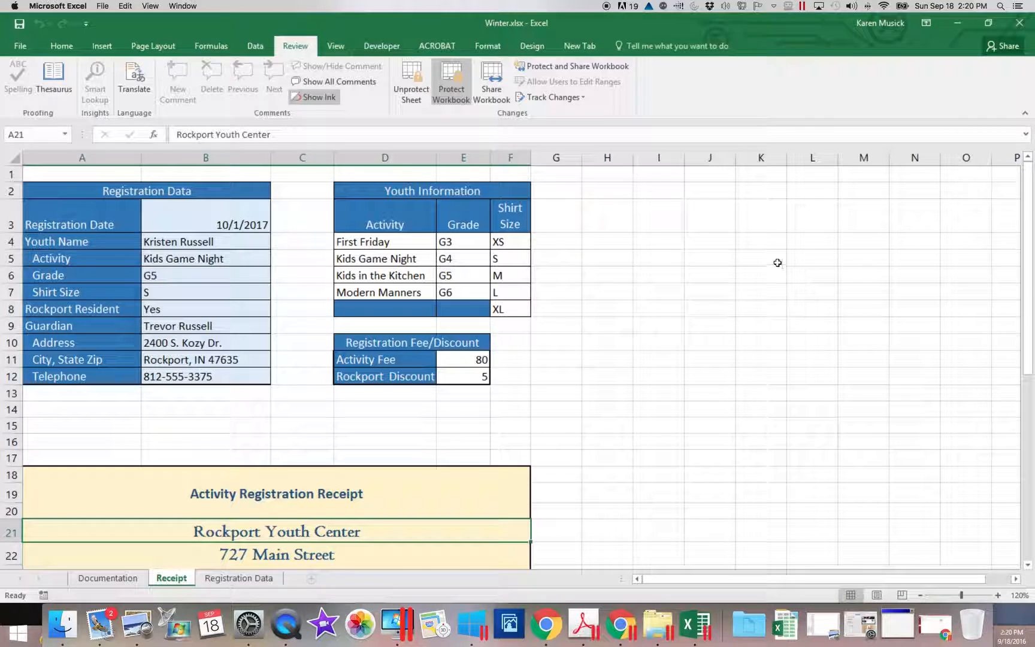
click(450, 101)
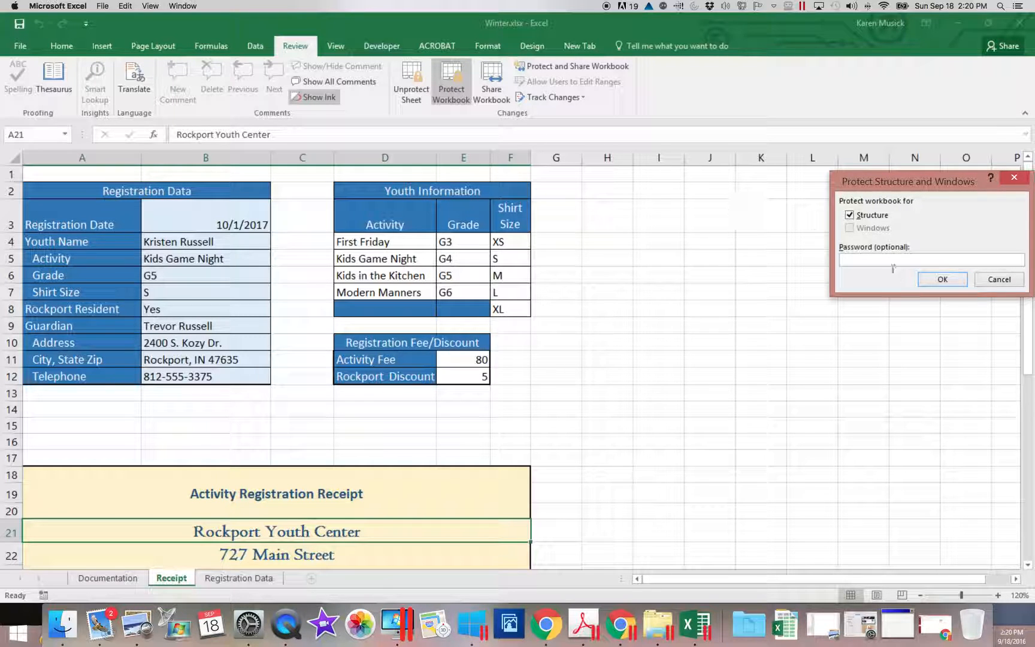
click(951, 286)
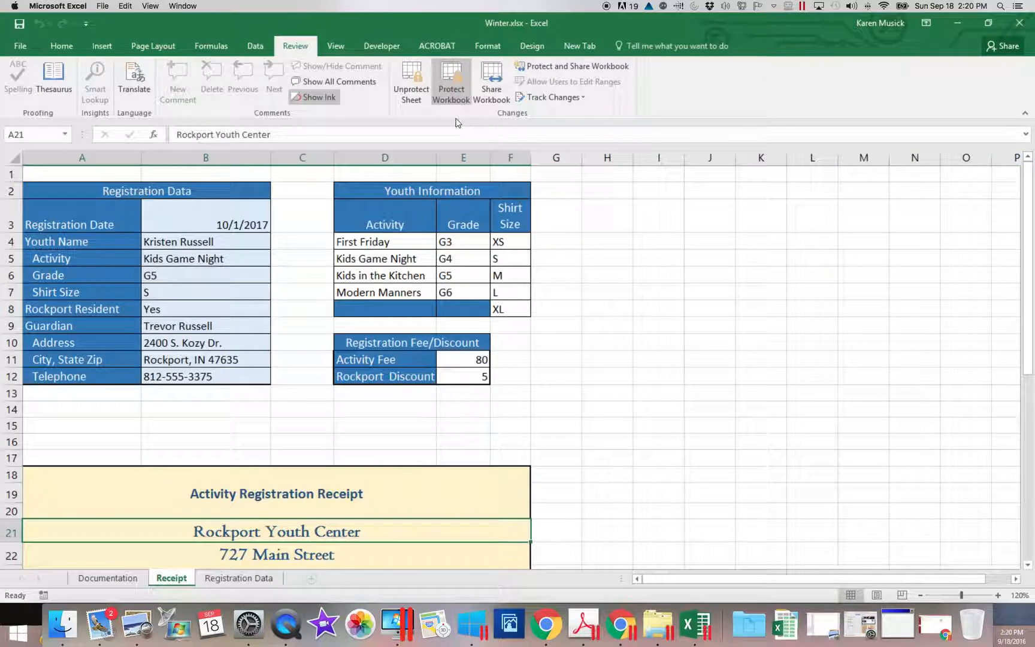
Unprotect the Receipt sheet and check the Locked and Hidden protection settings of cells B3:B12 without changing them
click(412, 90)
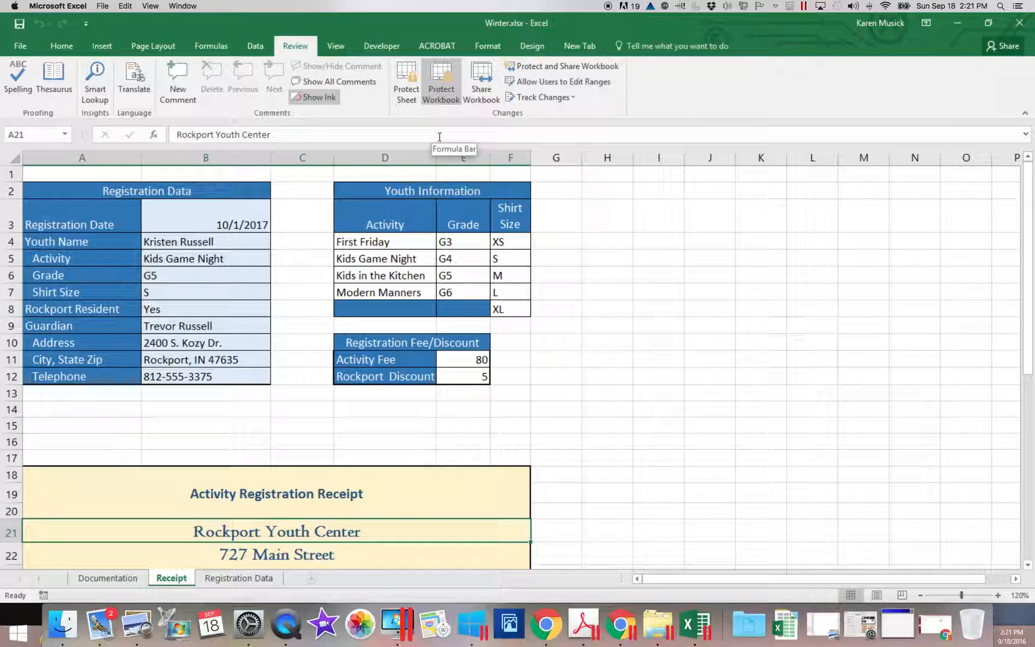
drag(222, 207, 226, 377)
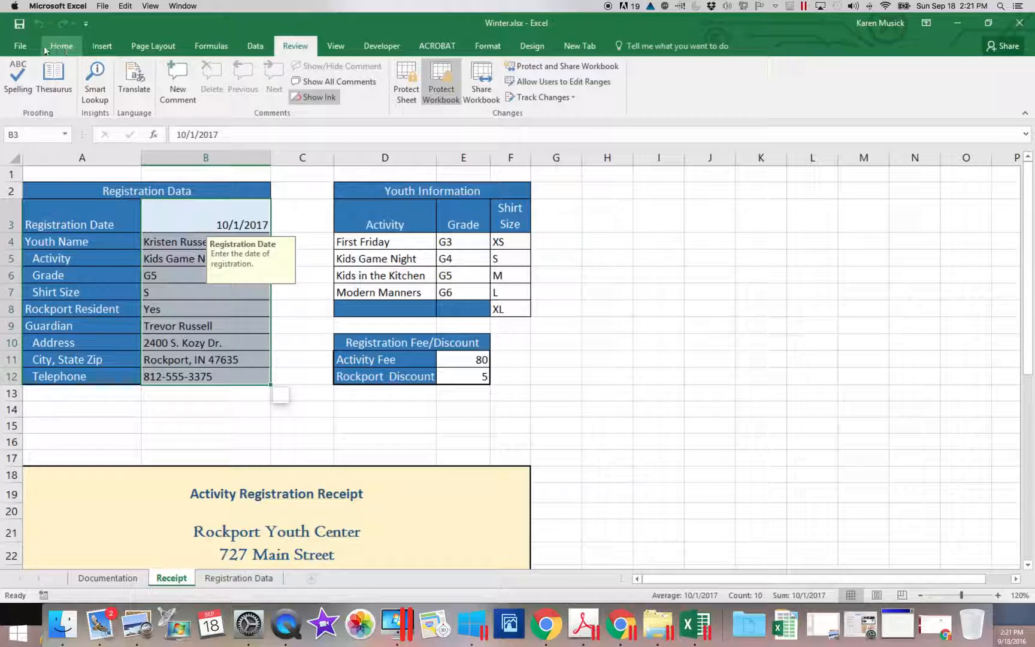
click(48, 48)
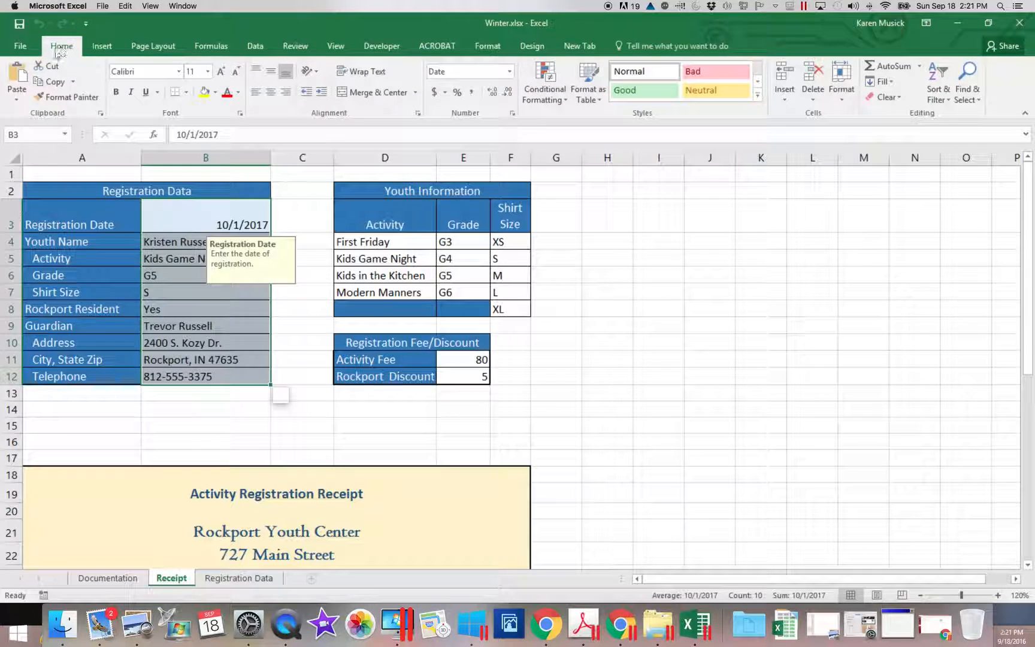
click(240, 115)
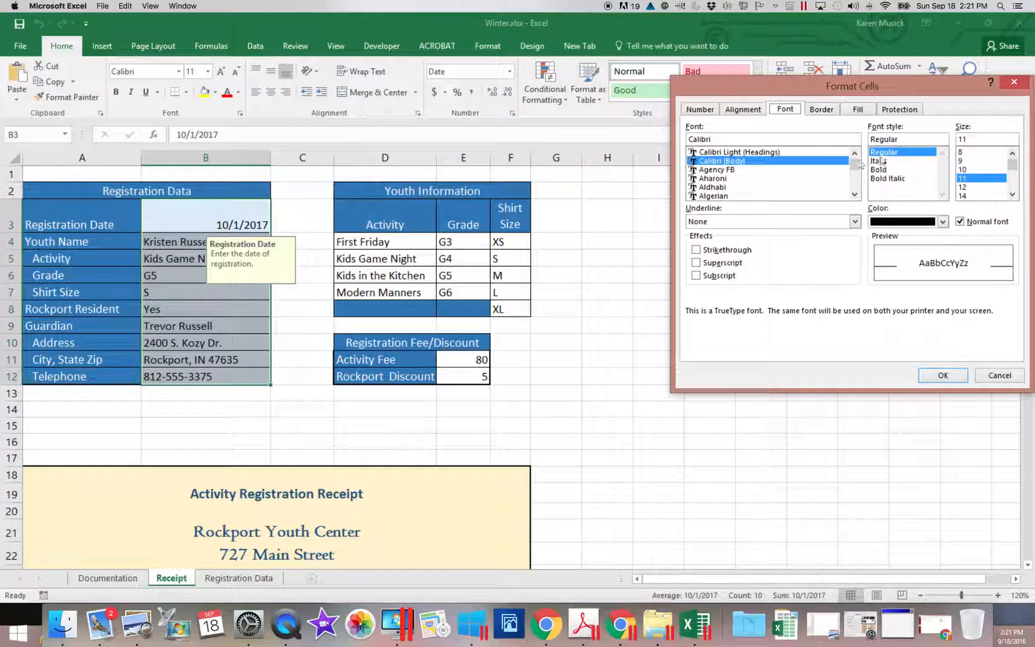
click(908, 109)
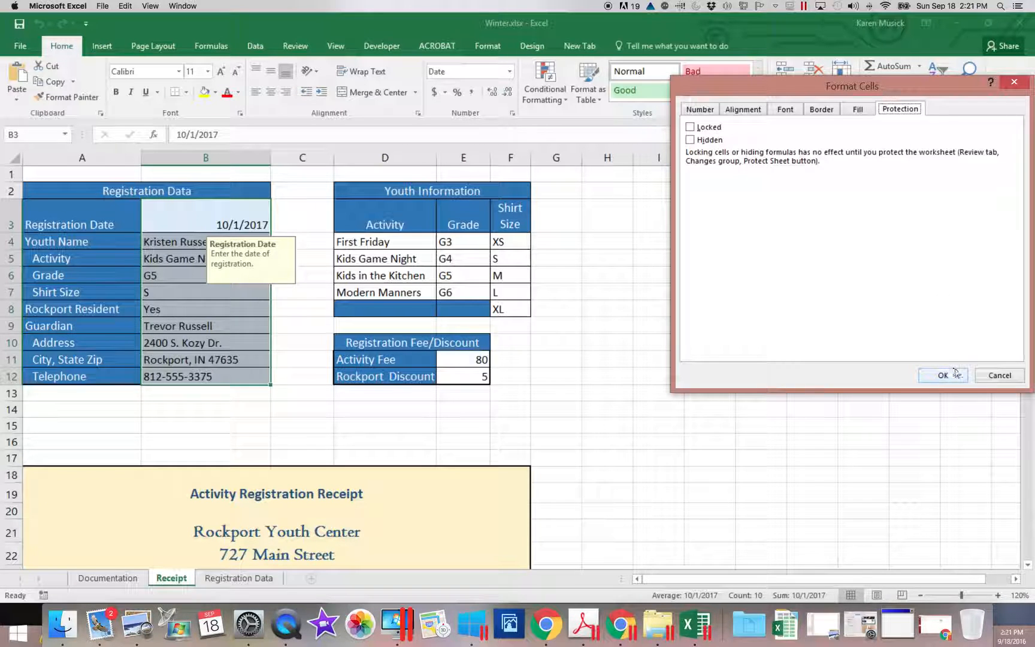
click(994, 377)
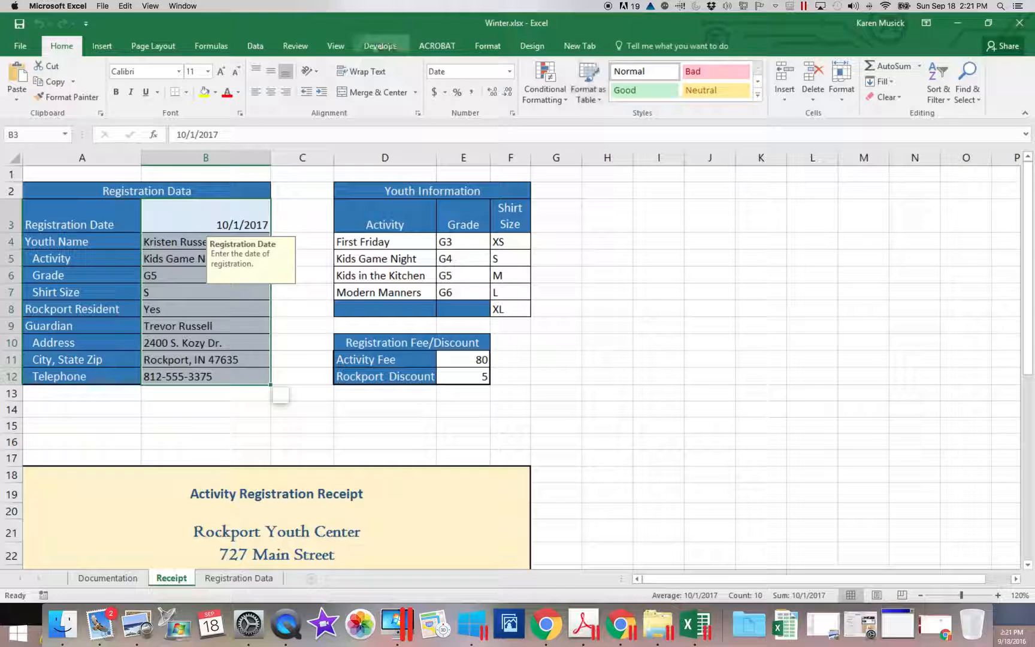
Protect the Receipt sheet without a password, allowing selection of locked and unlocked cells, and remove the sheet protection again
click(295, 46)
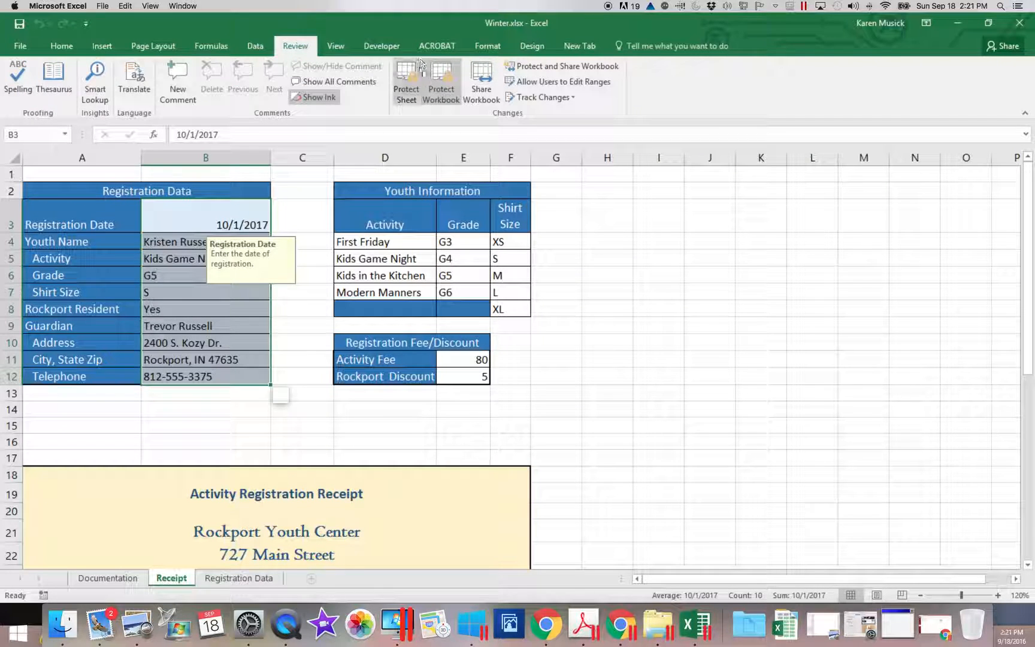
click(406, 81)
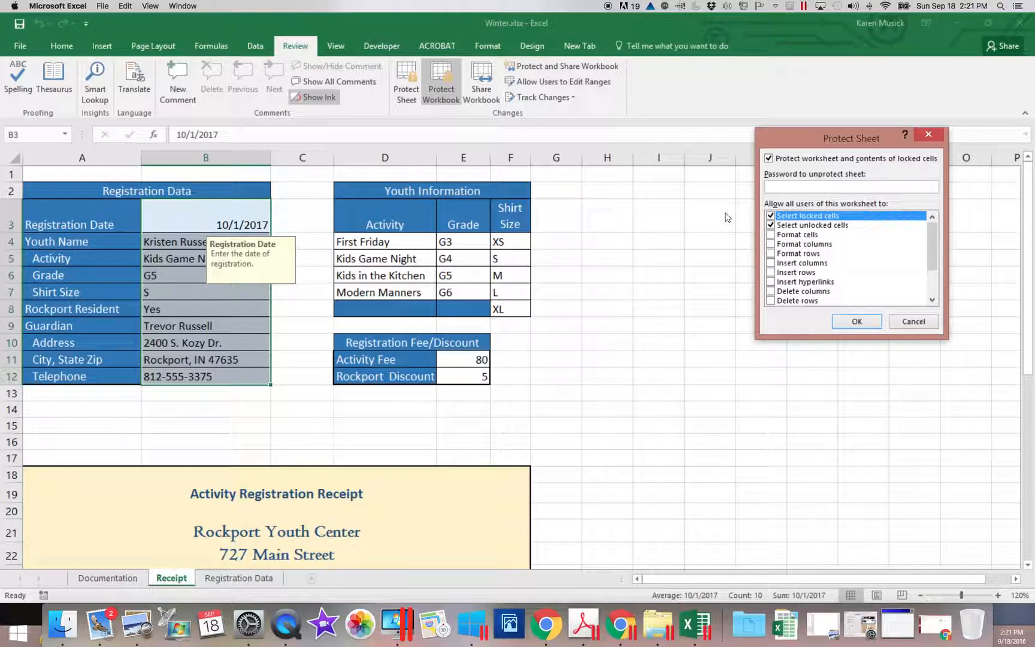
click(858, 322)
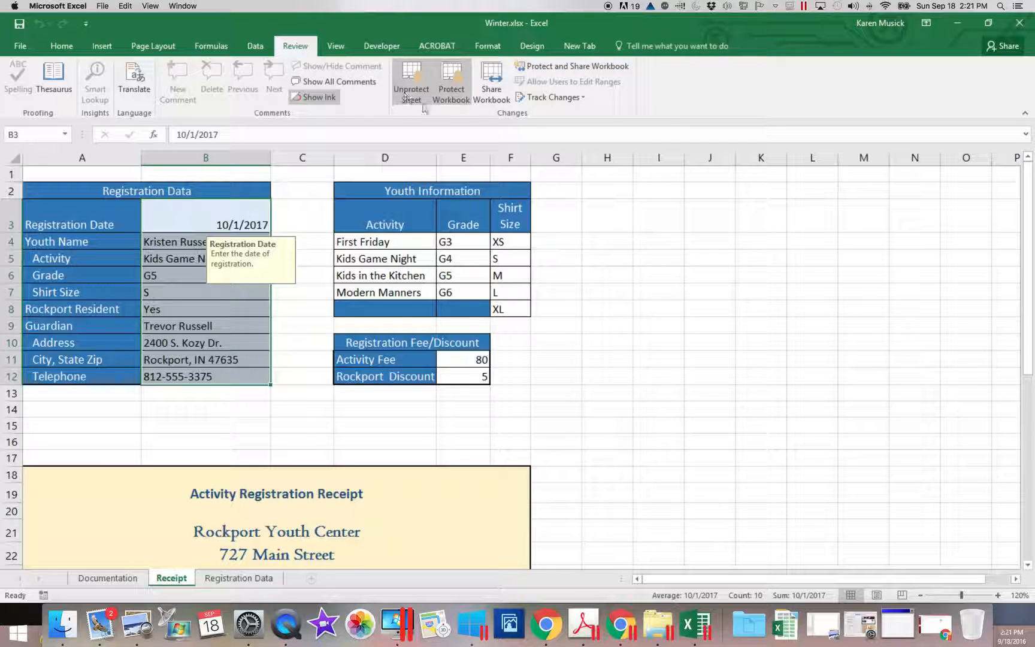
click(409, 96)
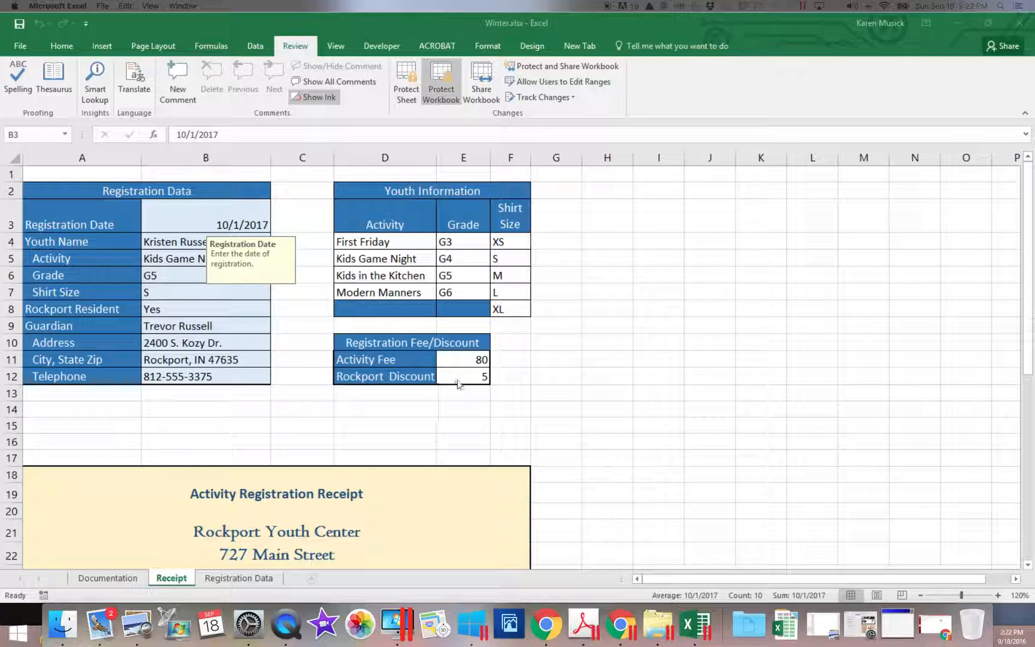
click(607, 7)
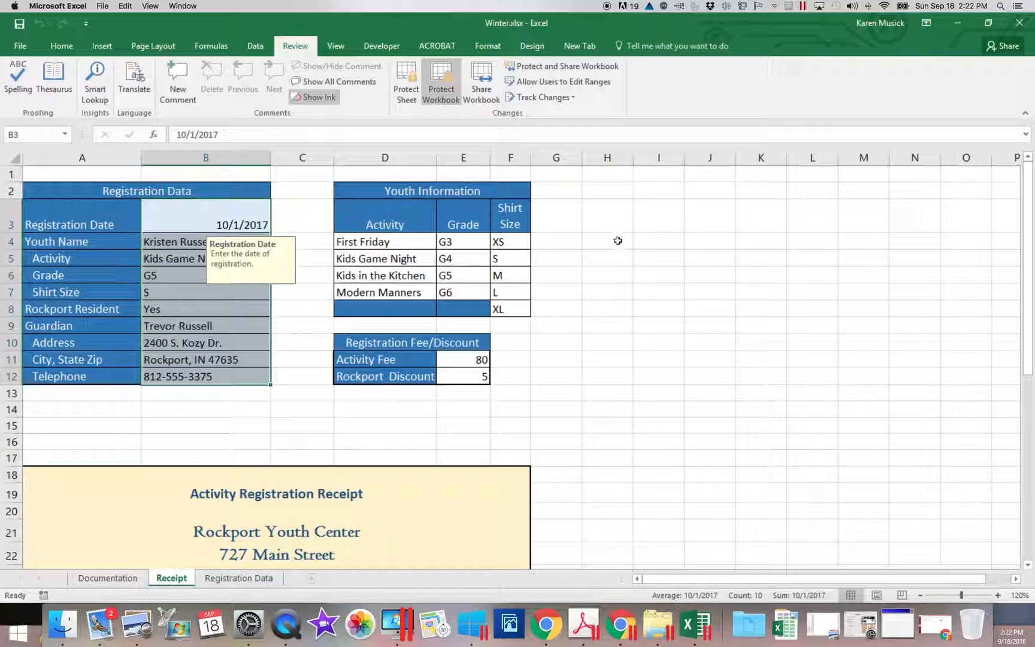